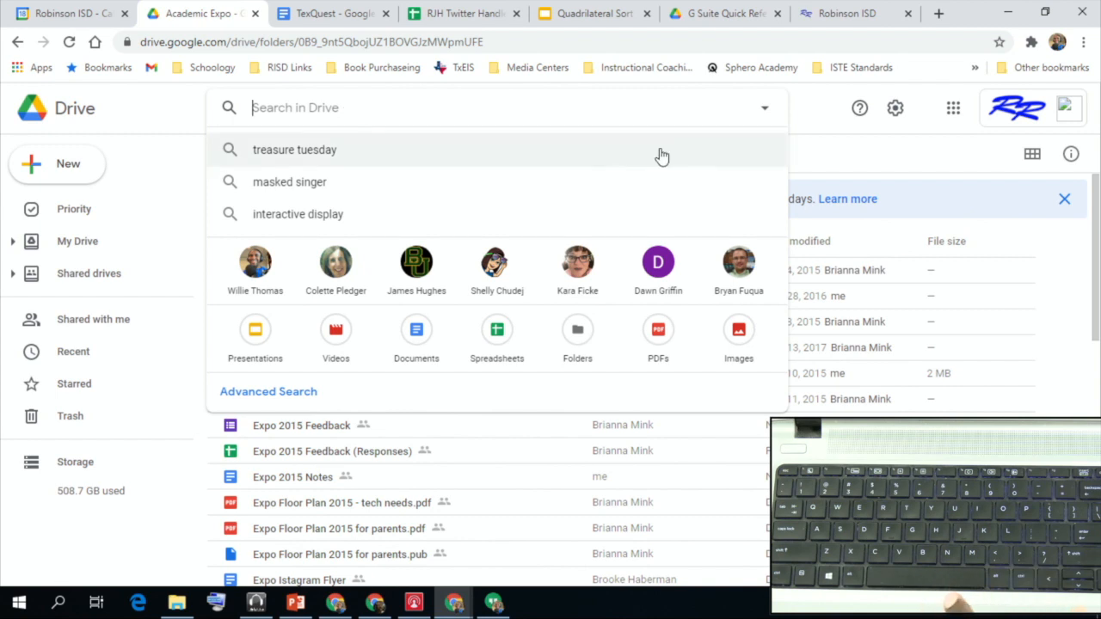
# - Dismiss the search suggestions and open the 2014 folder inside Academic Expo
pyautogui.click(807, 155)
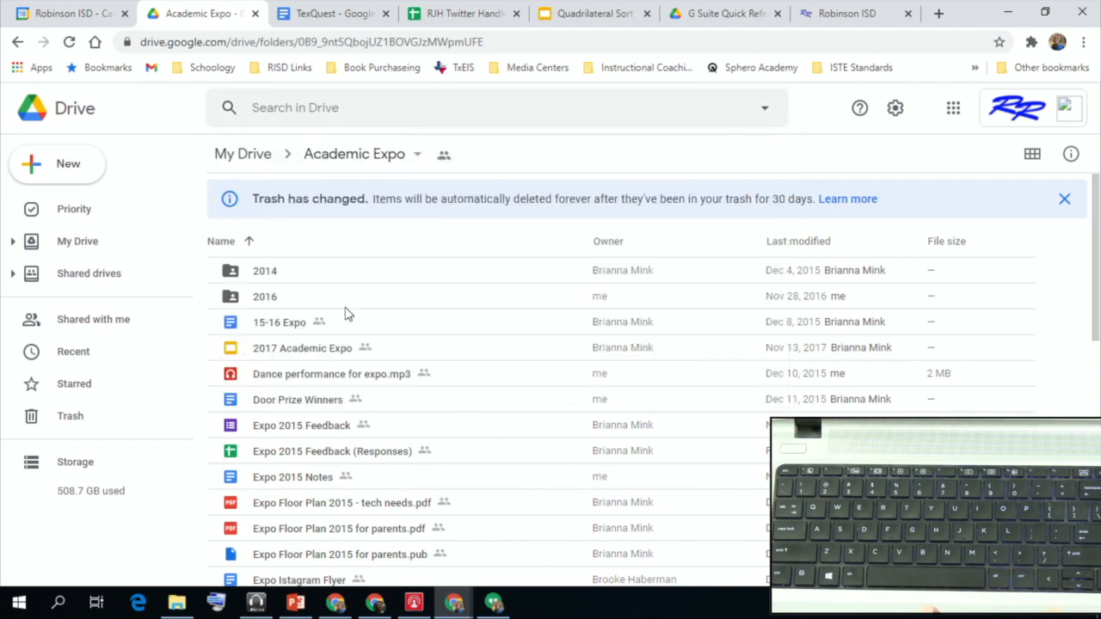
pyautogui.click(268, 275)
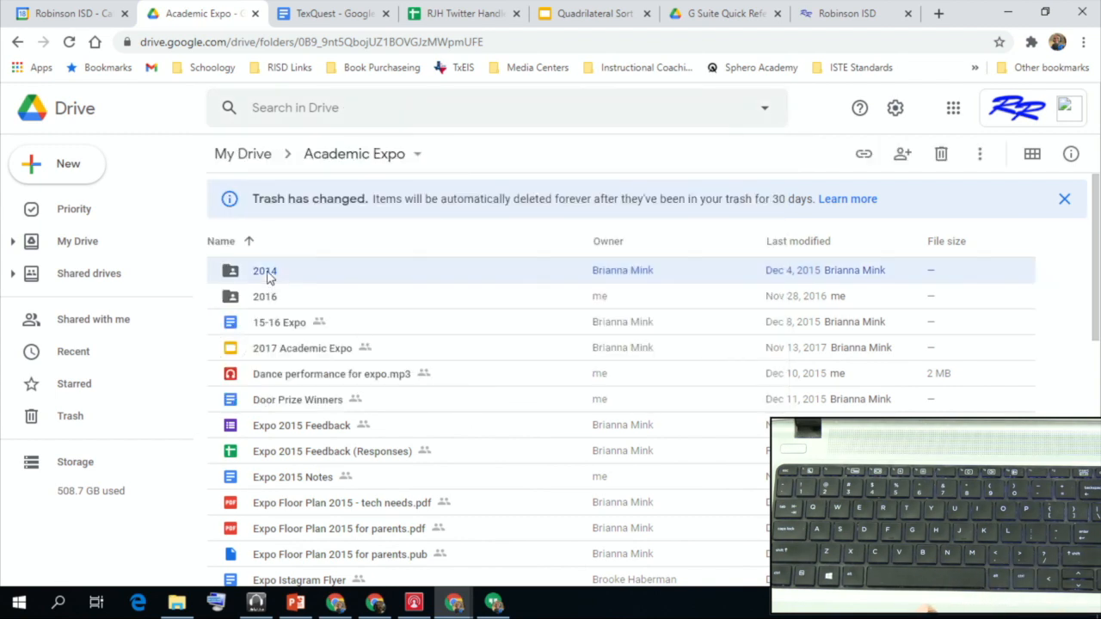
pyautogui.press('f')
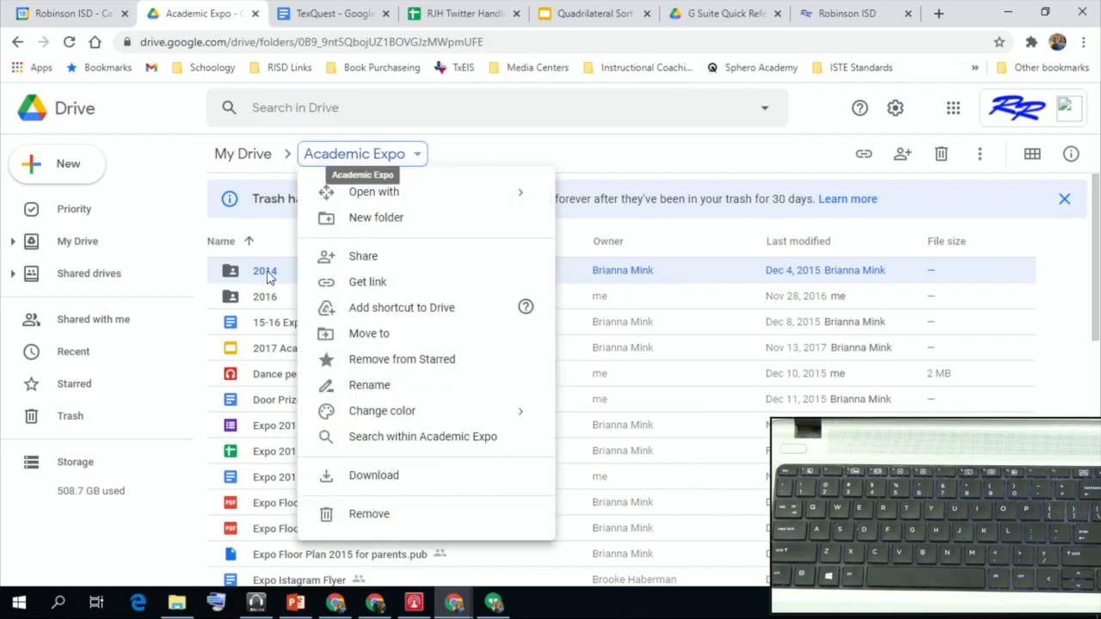
pyautogui.press('Escape')
pyautogui.press('Return')
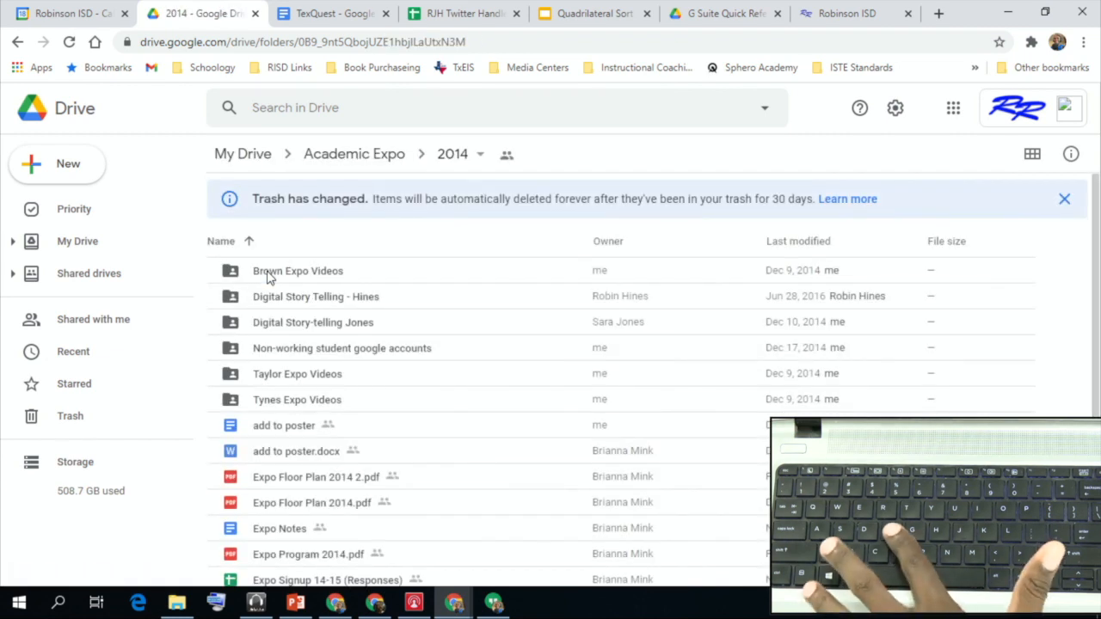
# - Review the actions available for the current 2014 folder, and show its activity information
pyautogui.press('f')
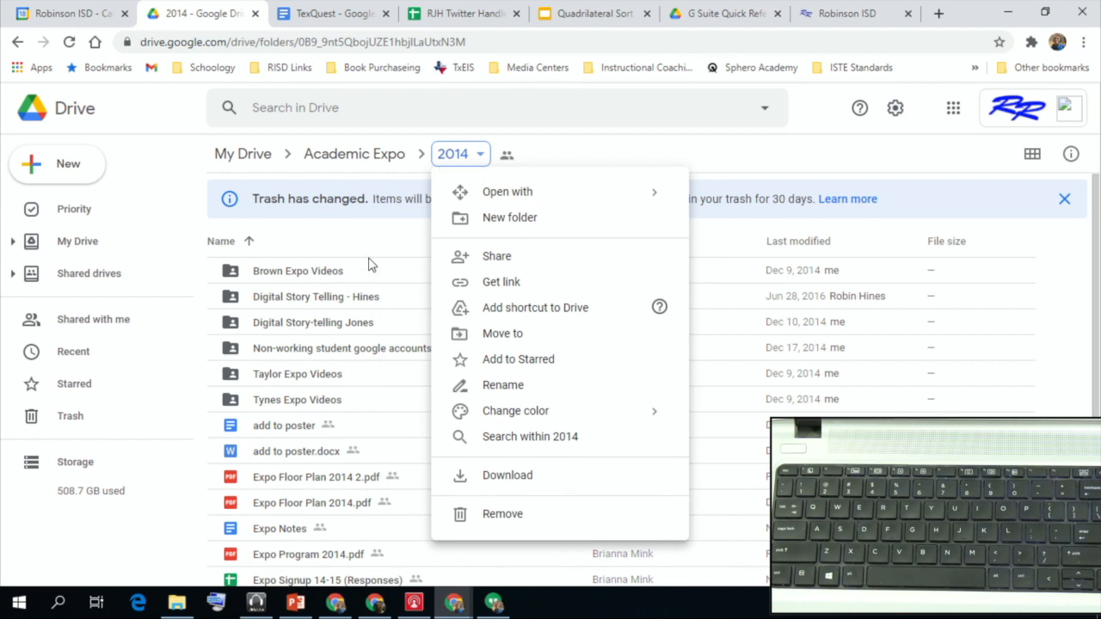
pyautogui.click(605, 156)
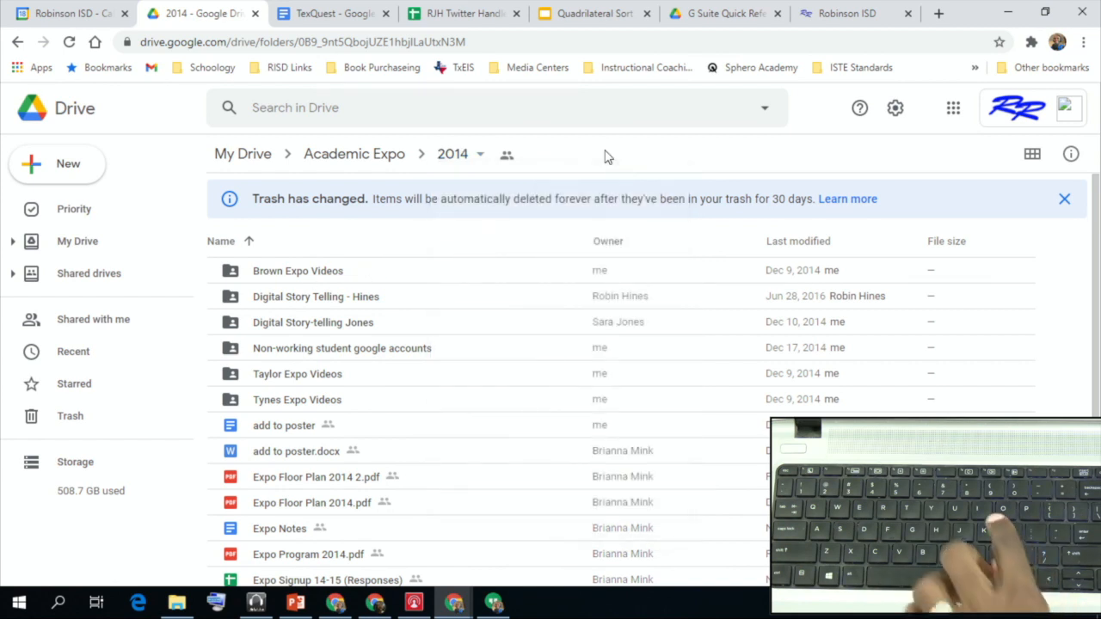
pyautogui.press('i')
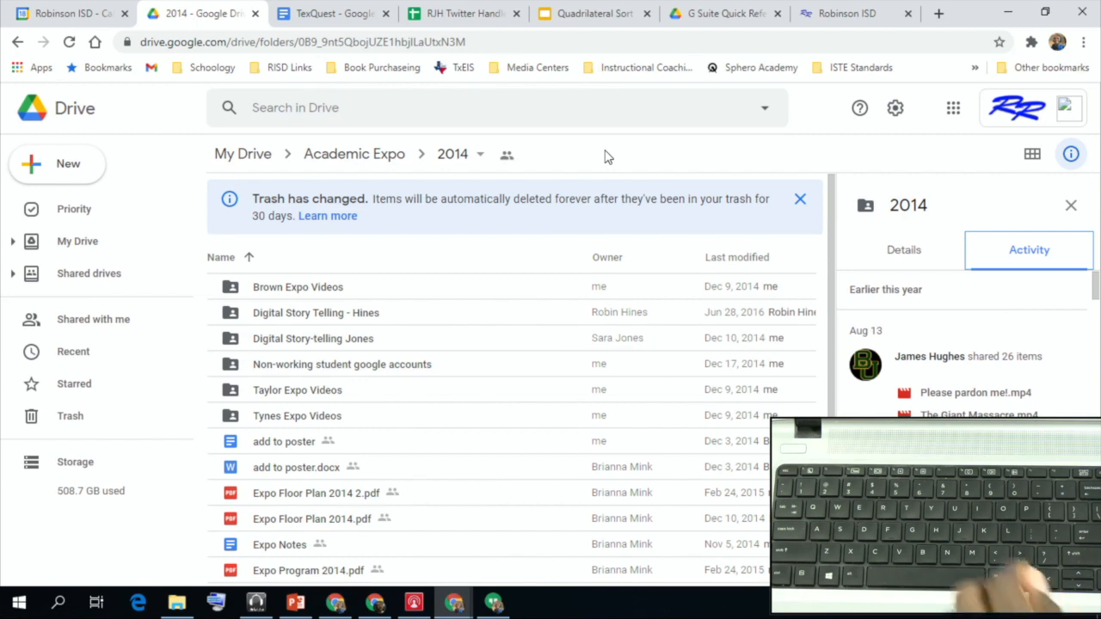
pyautogui.press('i')
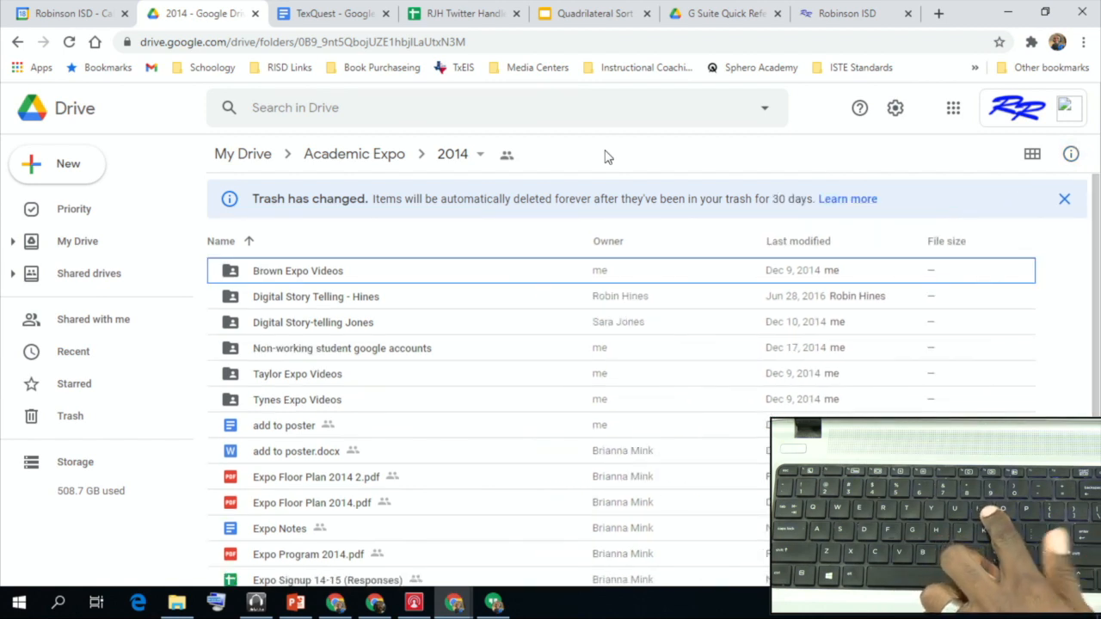
pyautogui.press('i')
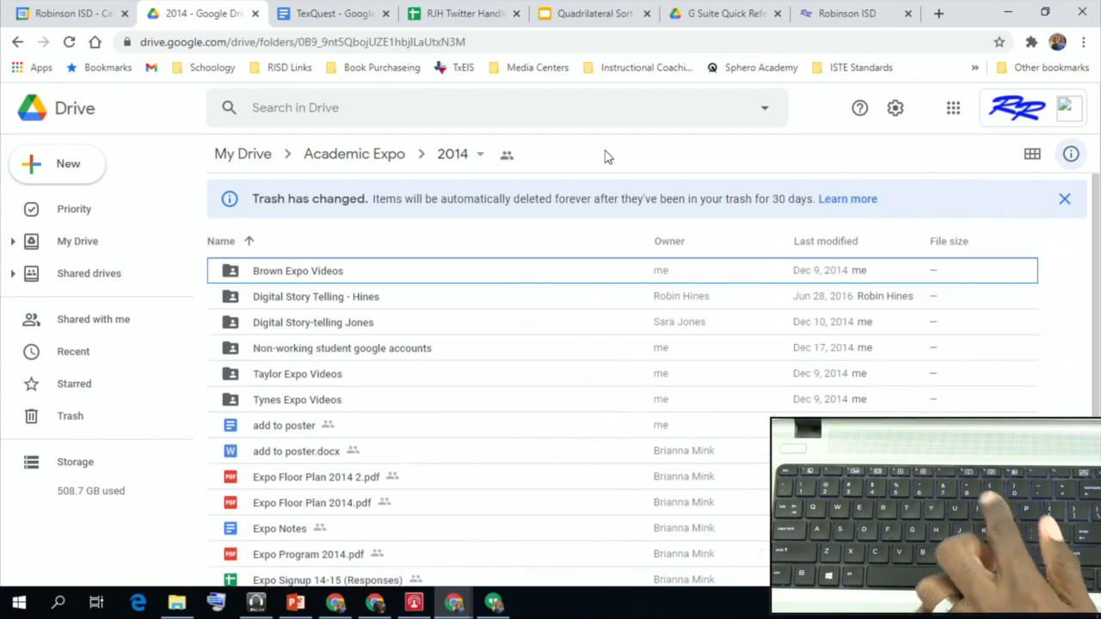
pyautogui.press('i')
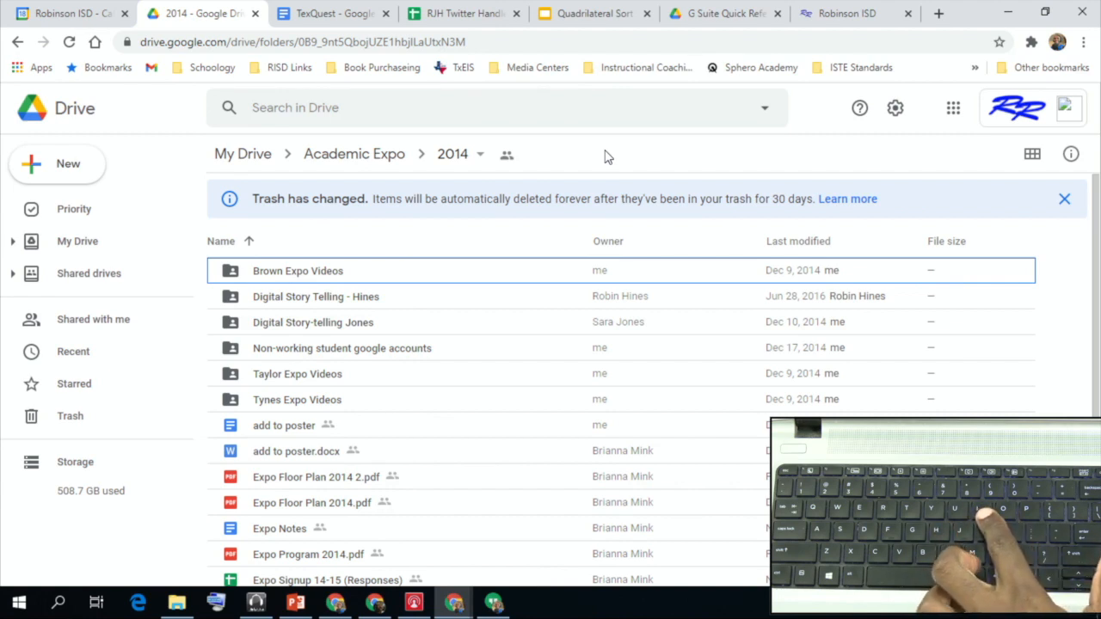
pyautogui.press('i')
pyautogui.press('i')
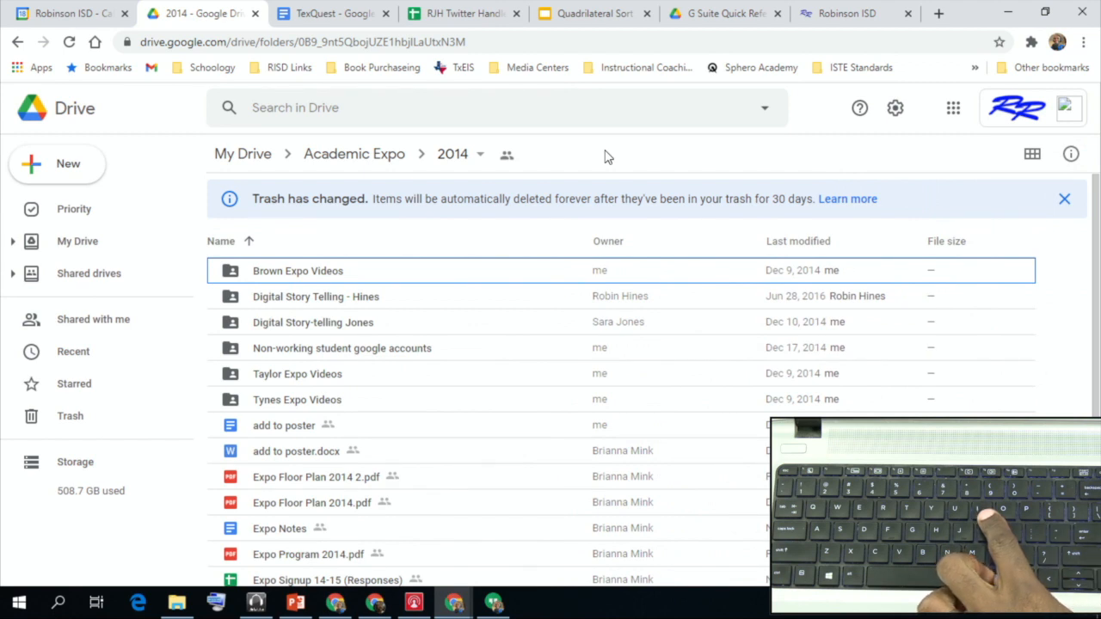
pyautogui.press('i')
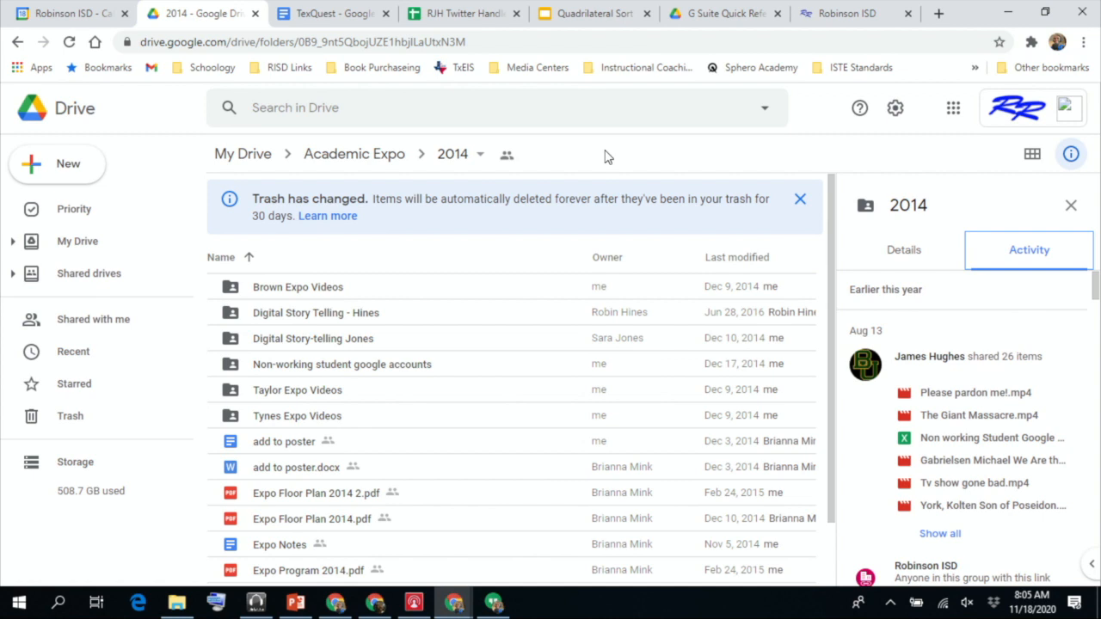
# - Switch the 2014 folder's information from Activity to Details, and hide it after viewing
pyautogui.press('Left')
pyautogui.press('Right')
pyautogui.press('Left')
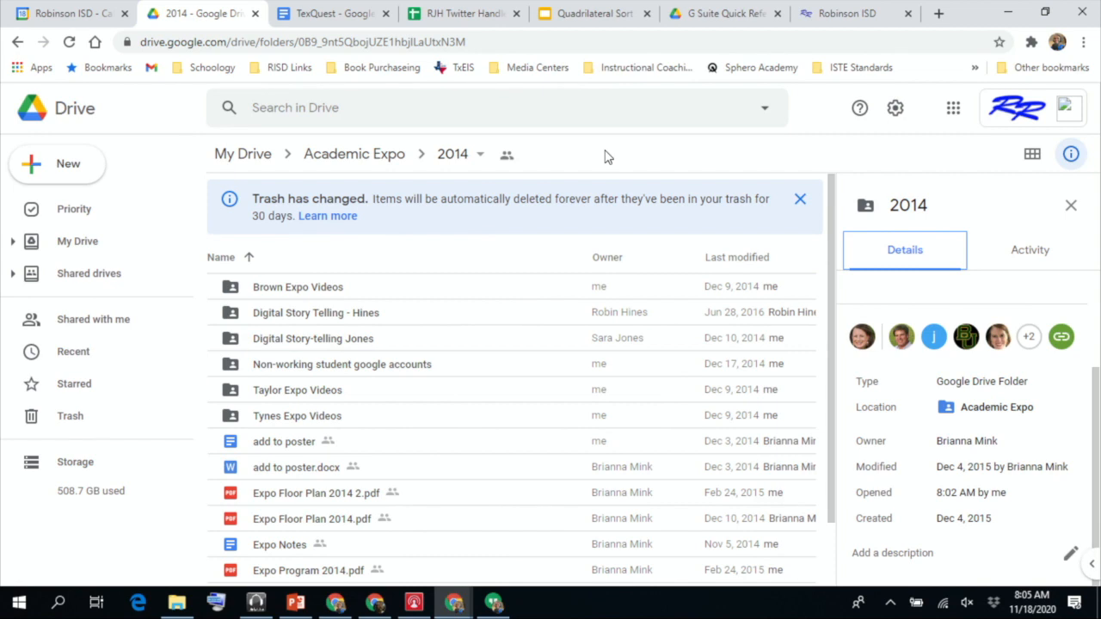
pyautogui.press('d')
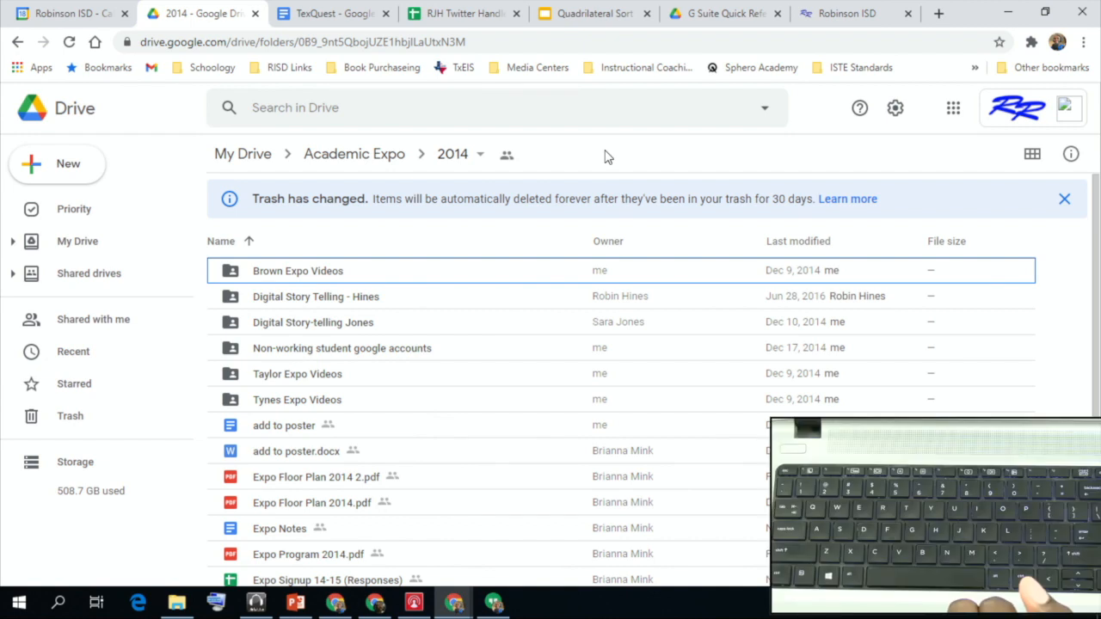
# - Show the 2014 folder's activity information again, go directly to its details, and close them
pyautogui.press('i')
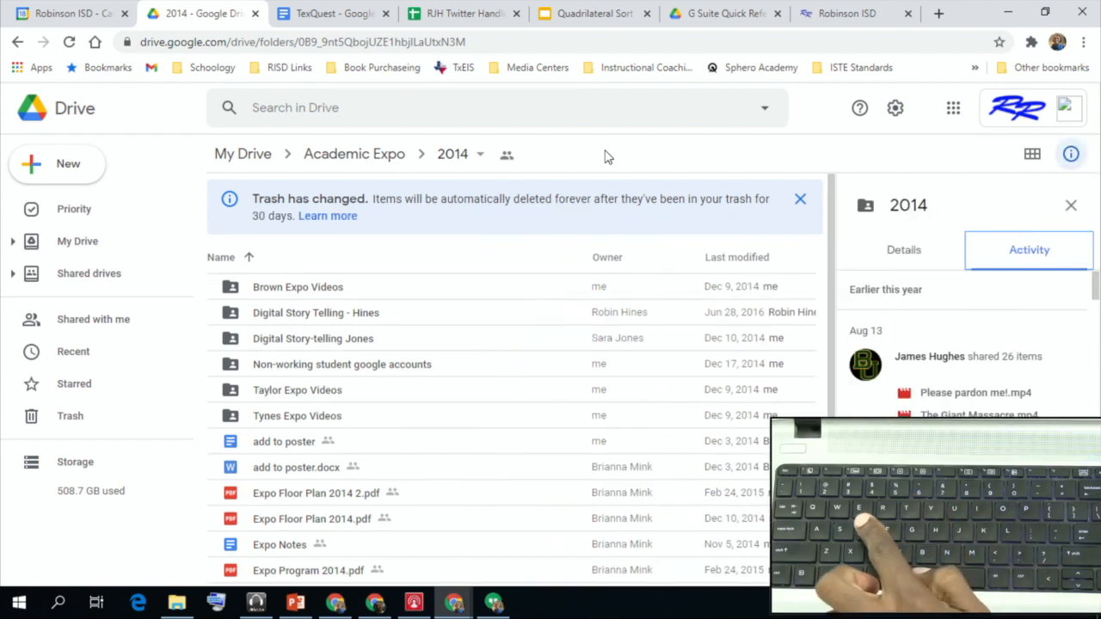
pyautogui.press('d')
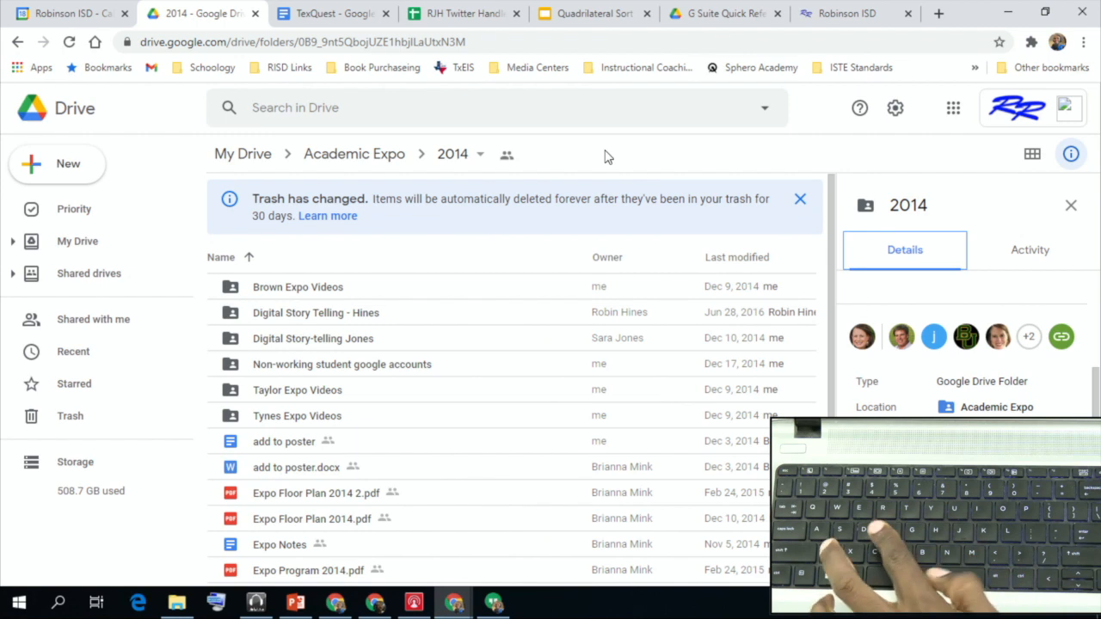
pyautogui.press('d')
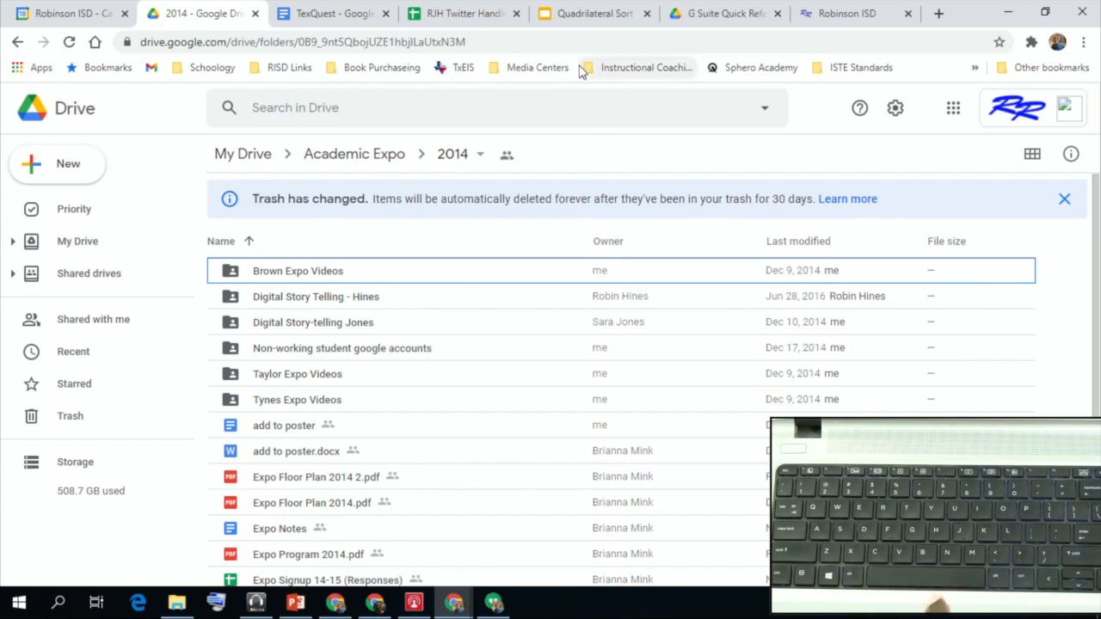
# - Switch to the Quadrilateral Sort Example presentation in Google Slides and look at its slides and presenter view
pyautogui.click(570, 10)
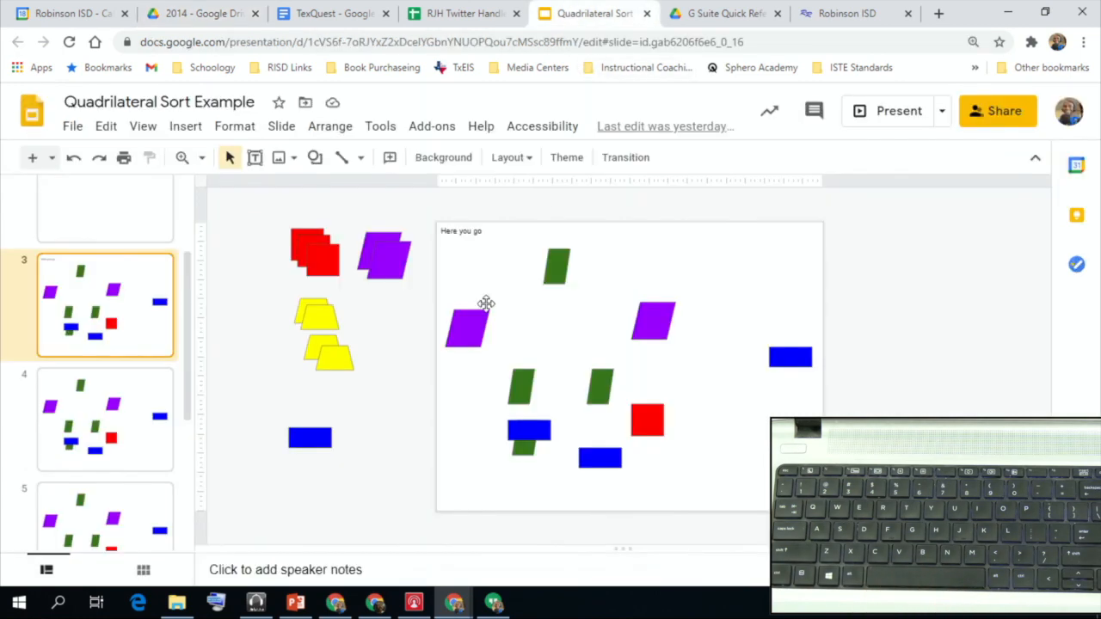
pyautogui.scroll(3, 112, 322)
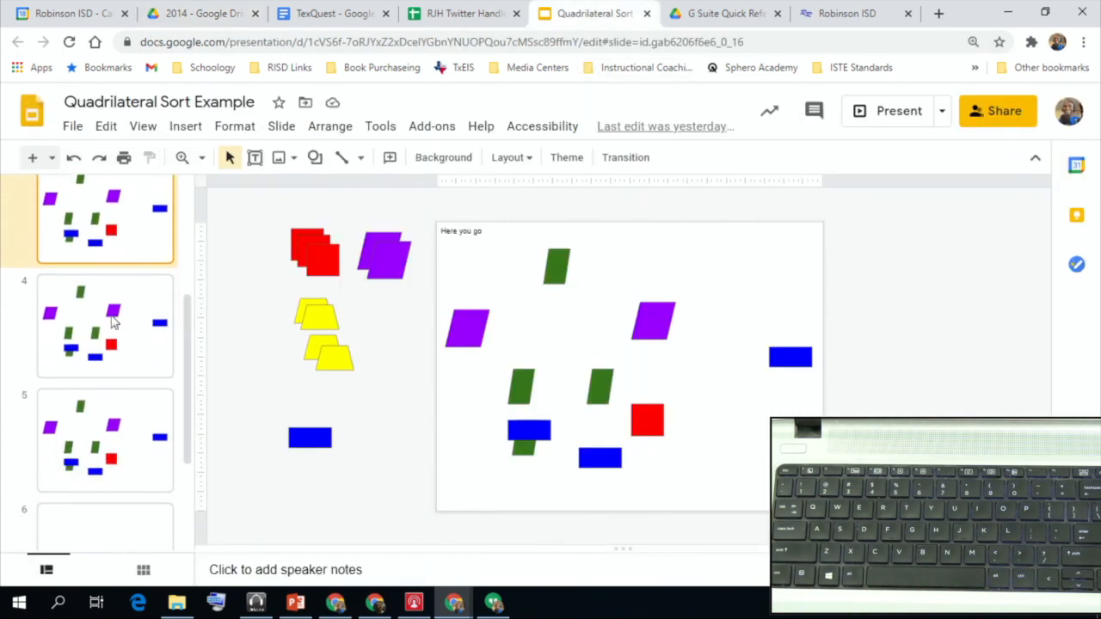
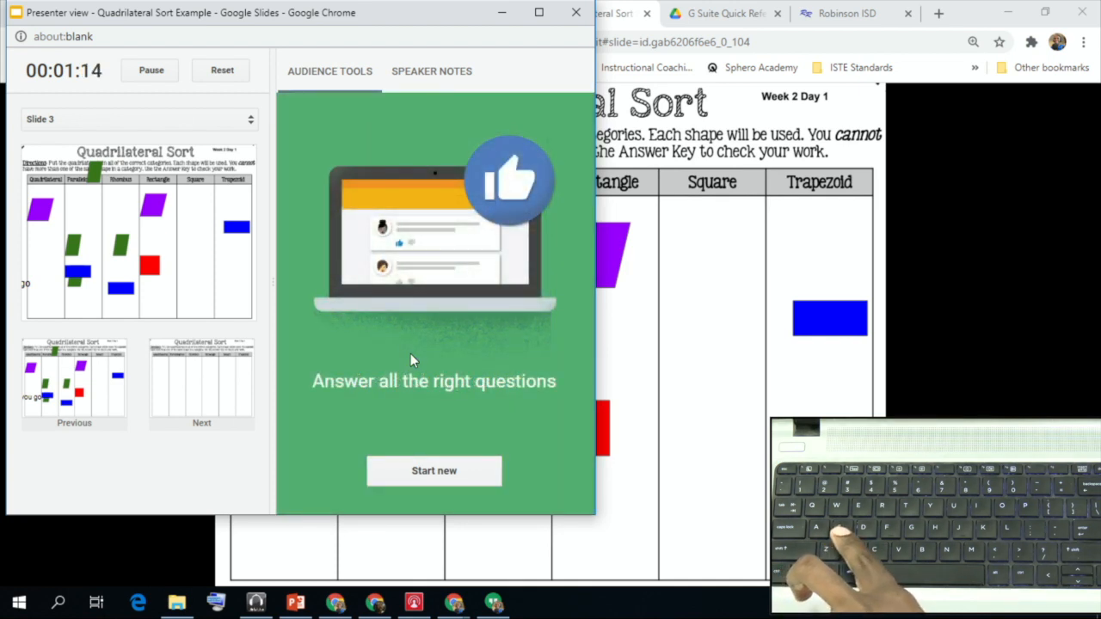
pyautogui.press('s')
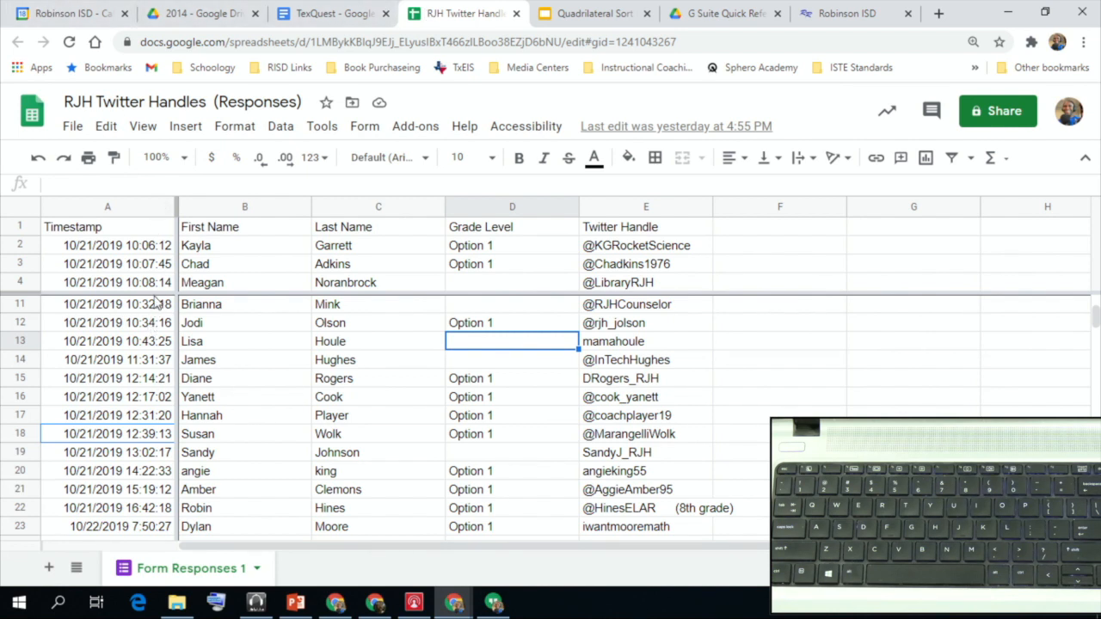
# - Select all the response data in the RJH Twitter Handles spreadsheet, and extend the selection to the entire sheet
pyautogui.hotkey('ctrl', 'a')
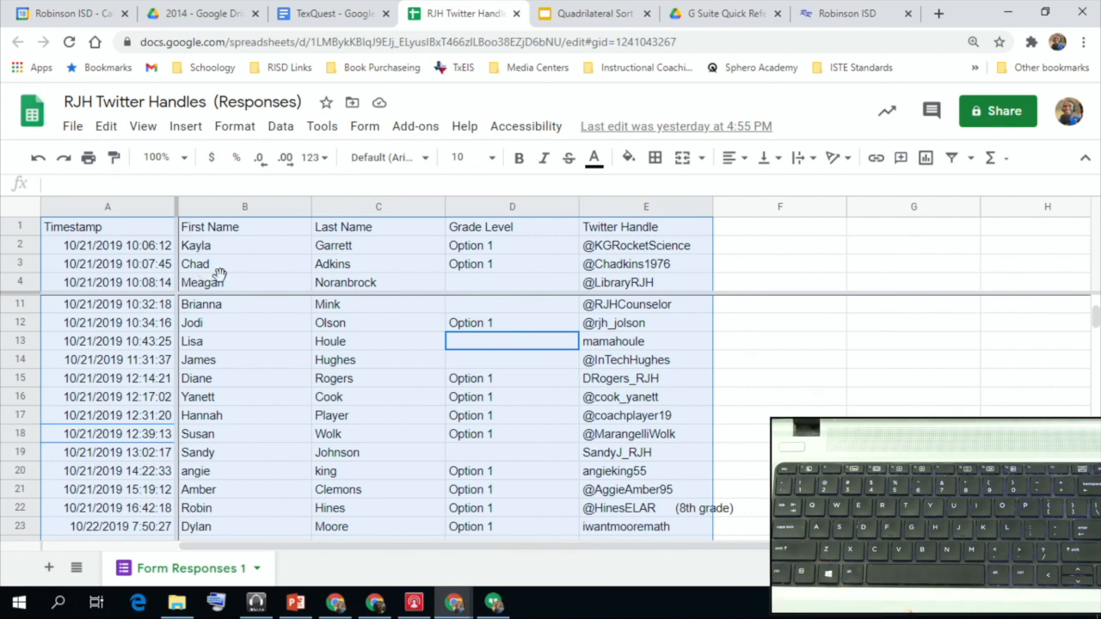
pyautogui.click(751, 372)
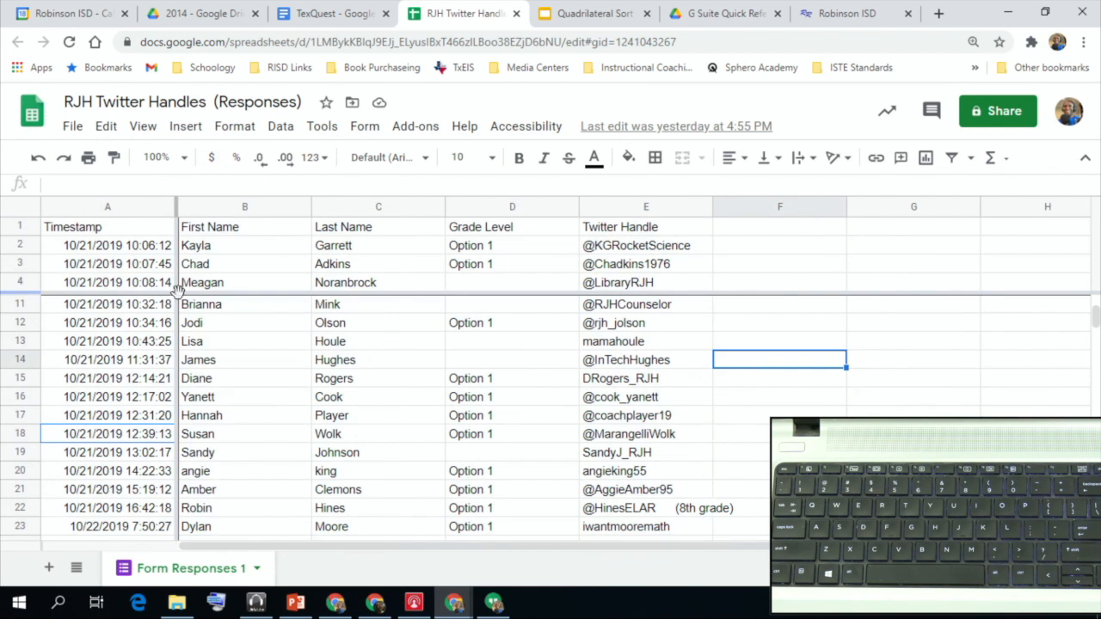
pyautogui.click(26, 212)
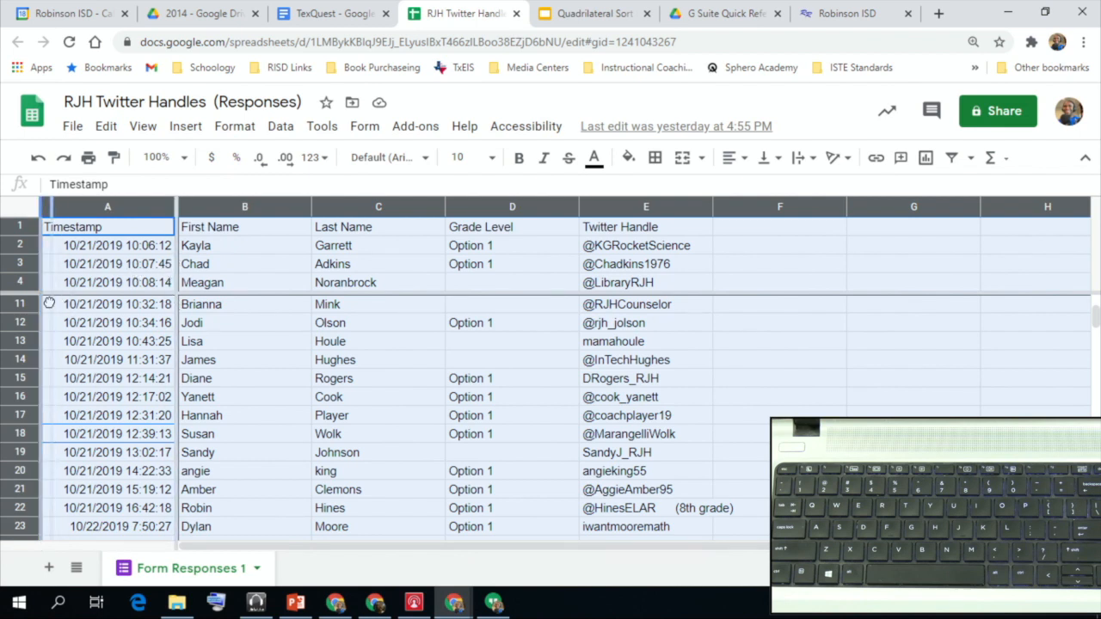
# - Unfreeze the Timestamp column and the first four rows of the Form Responses 1 sheet
pyautogui.moveTo(44, 303); pyautogui.dragTo(39, 305)
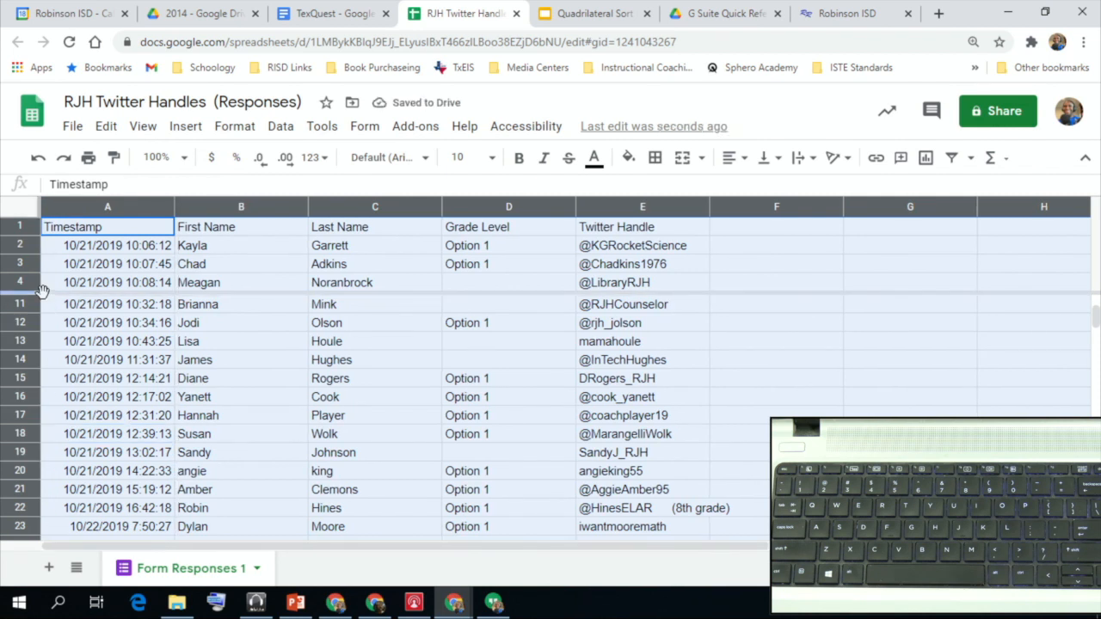
pyautogui.moveTo(43, 293); pyautogui.dragTo(13, 213)
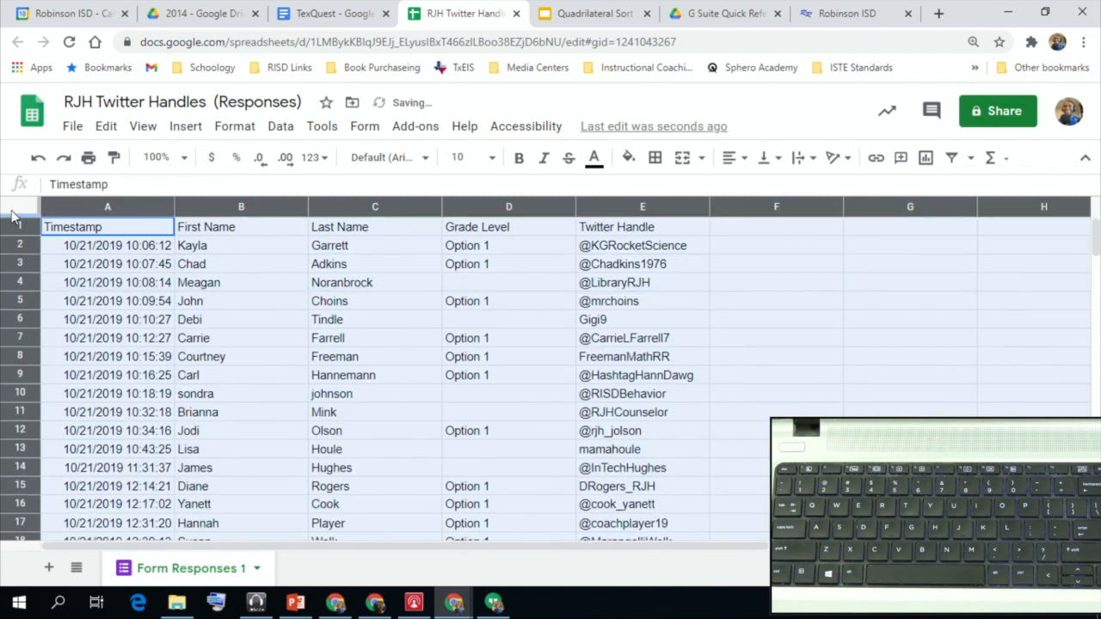
pyautogui.click(811, 301)
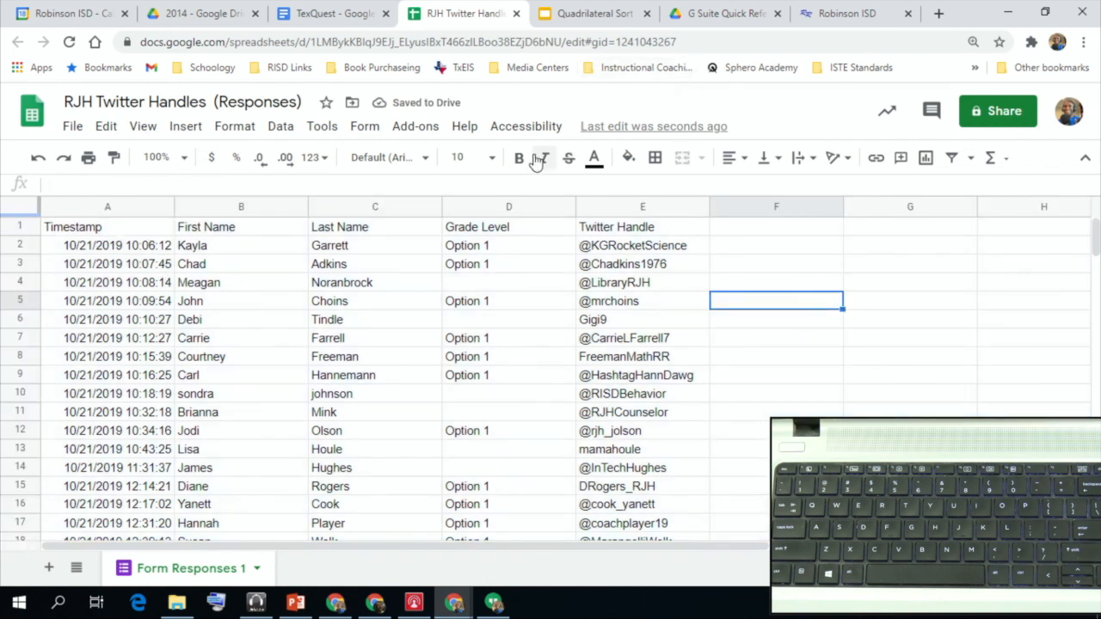
# - Select the full text inside the Last Name cell C4, and likewise inside the Twitter Handle cell E4
pyautogui.click(360, 285)
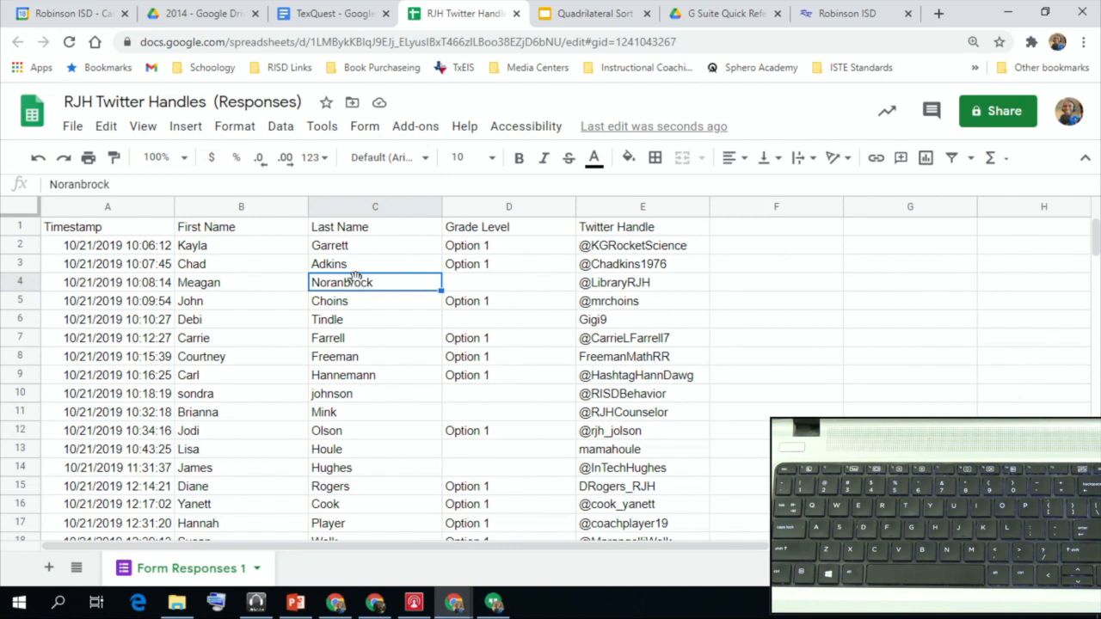
pyautogui.click(241, 184)
pyautogui.hotkey('ctrl', 'a')
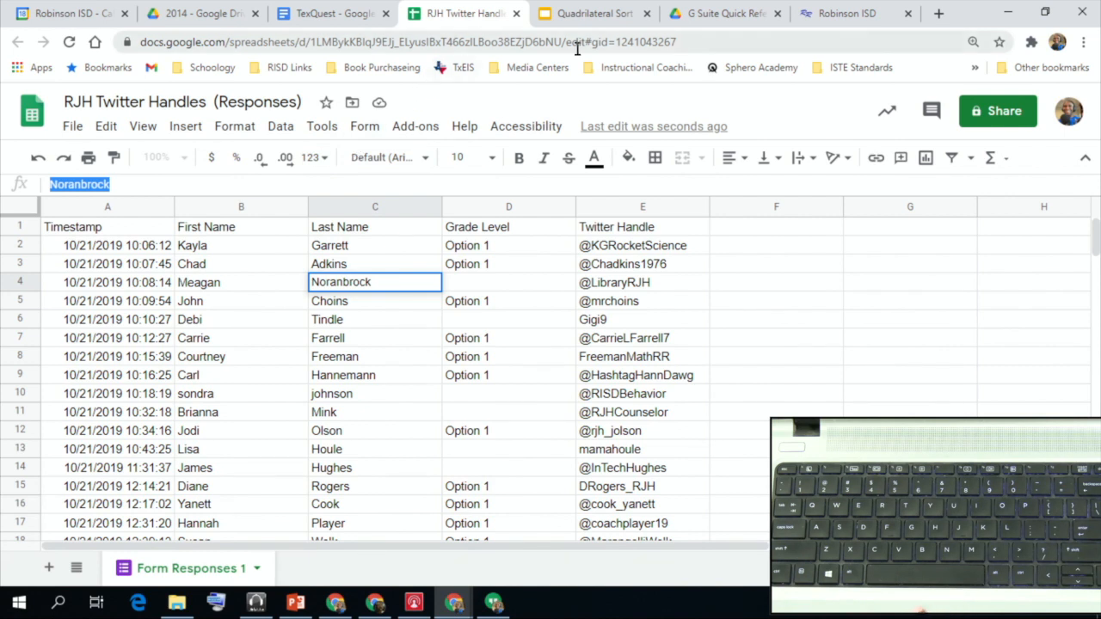
pyautogui.doubleClick(621, 282)
pyautogui.hotkey('ctrl', 'a')
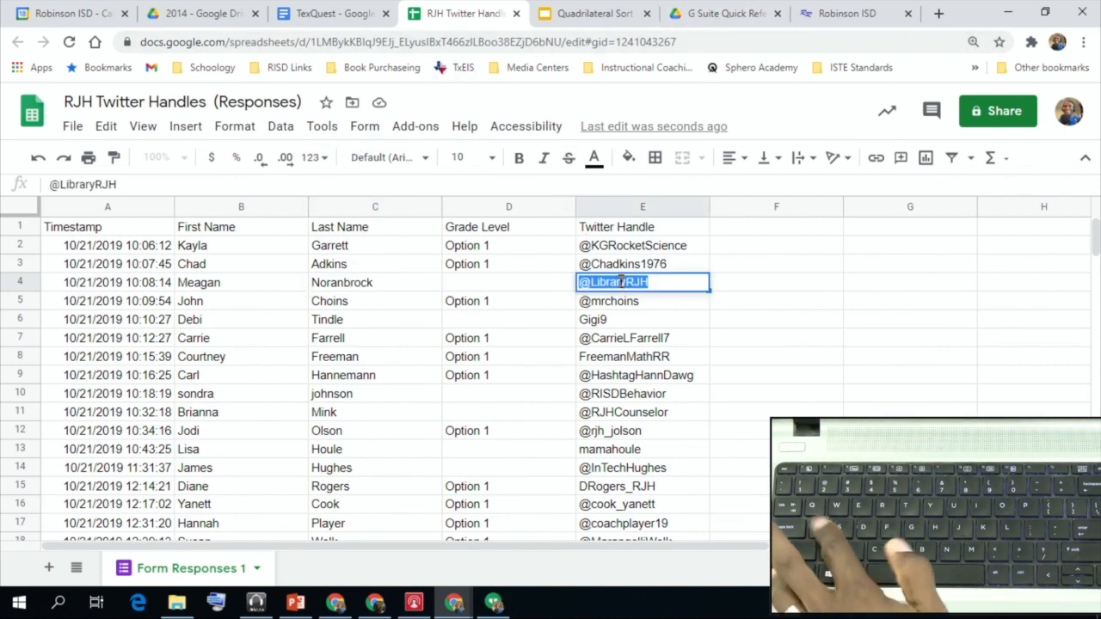
# - Starting from the empty cell F9, select the whole data range across columns A to F, and clear the selection
pyautogui.click(736, 383)
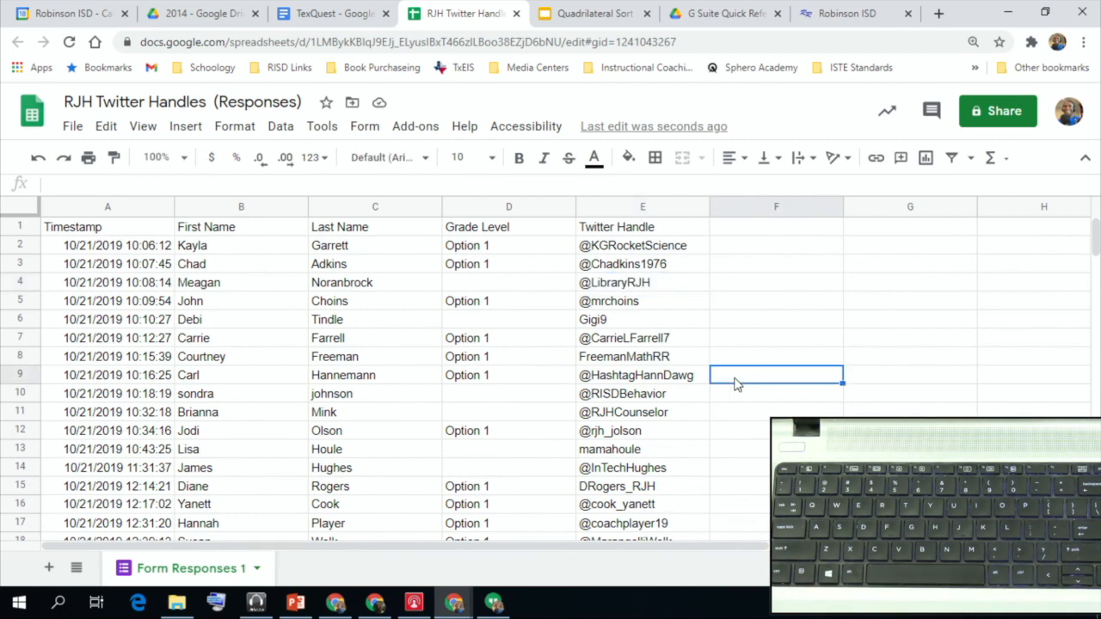
pyautogui.hotkey('ctrl', 'a')
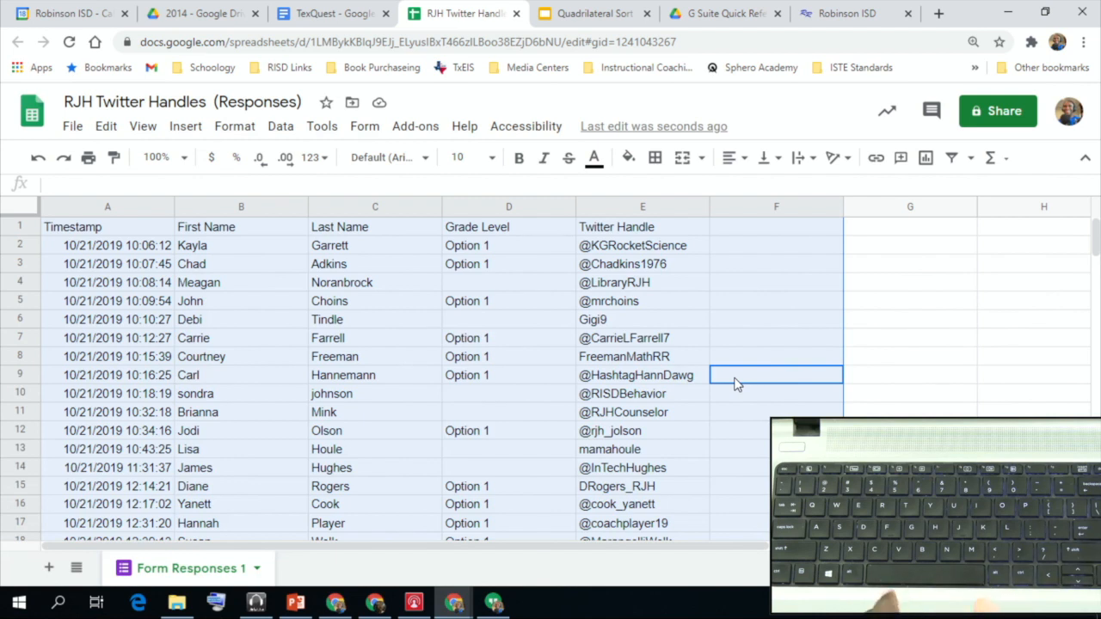
pyautogui.click(911, 431)
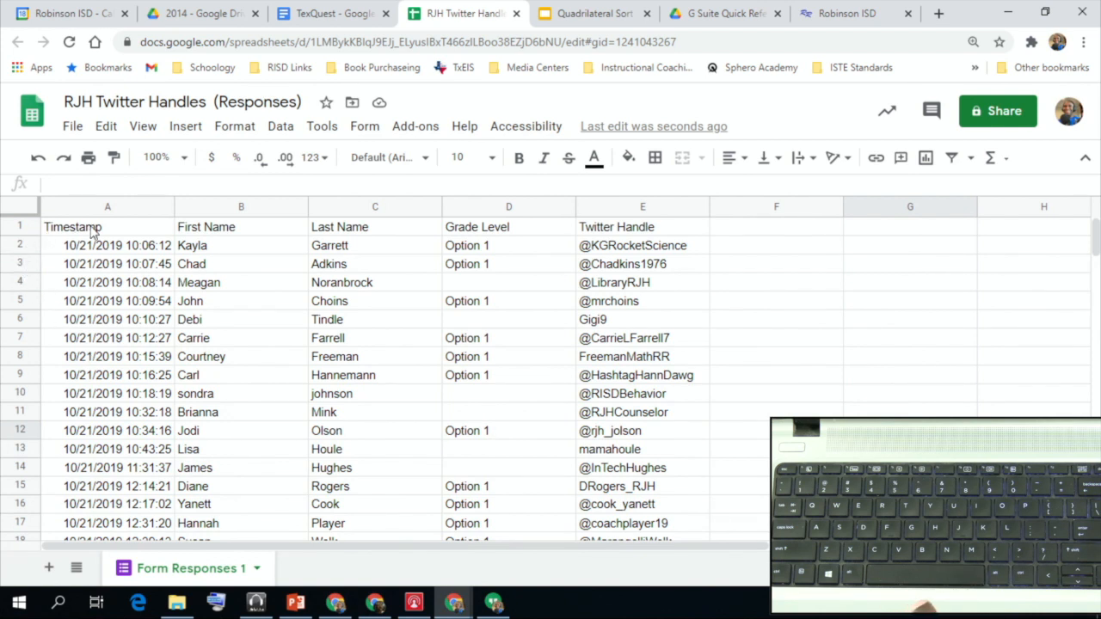
# - Select the entire Timestamp column starting from cell A3
pyautogui.click(97, 262)
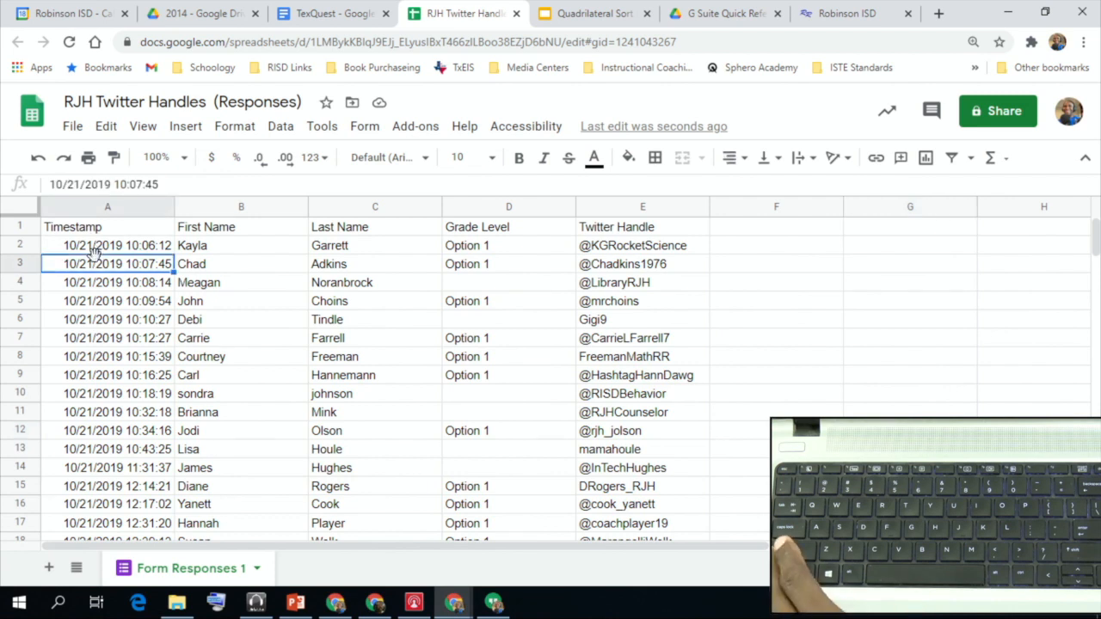
pyautogui.hotkey('ctrl', 'space')
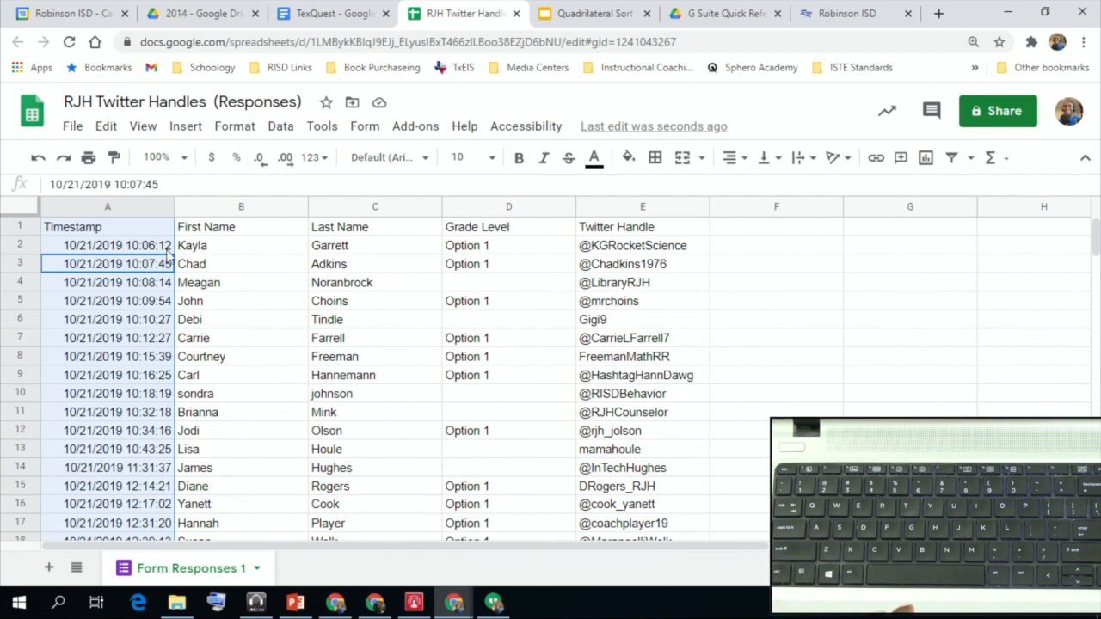
# - Select the data across columns A to E in row 1 from cell B1, do the same in row 4 from A4, and clear the selection
pyautogui.click(205, 234)
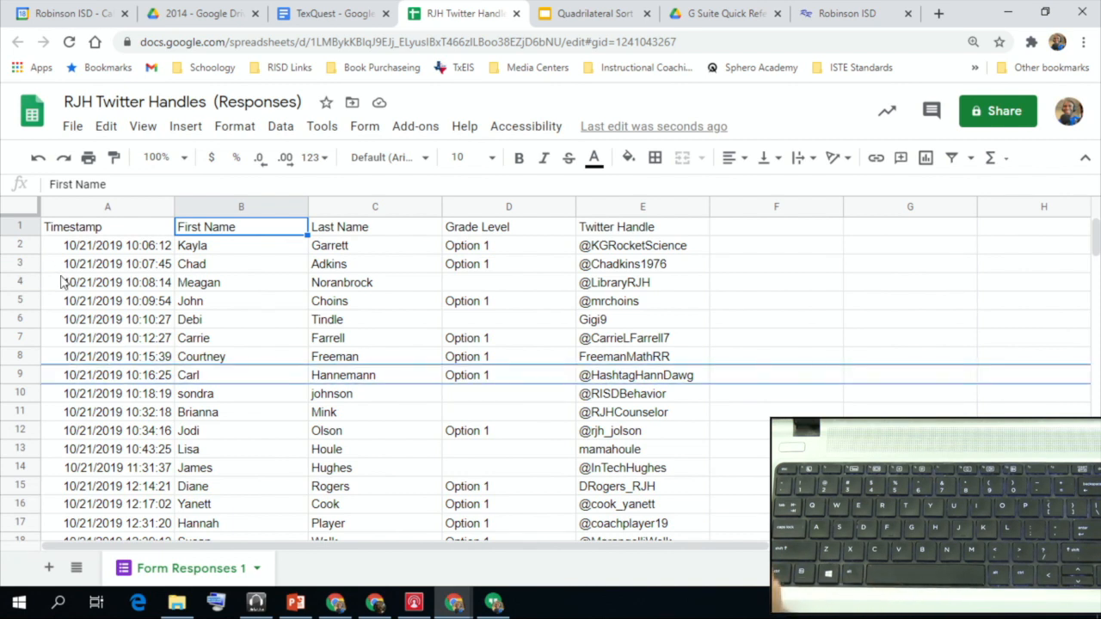
pyautogui.hotkey('ctrl', 'shift', 'Right')
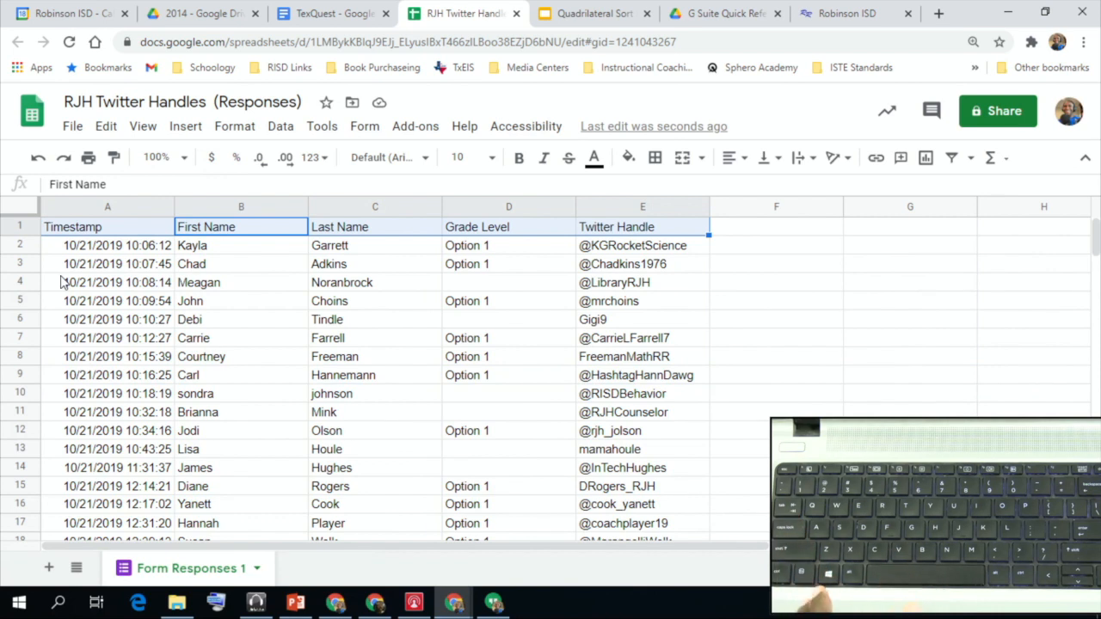
pyautogui.click(71, 289)
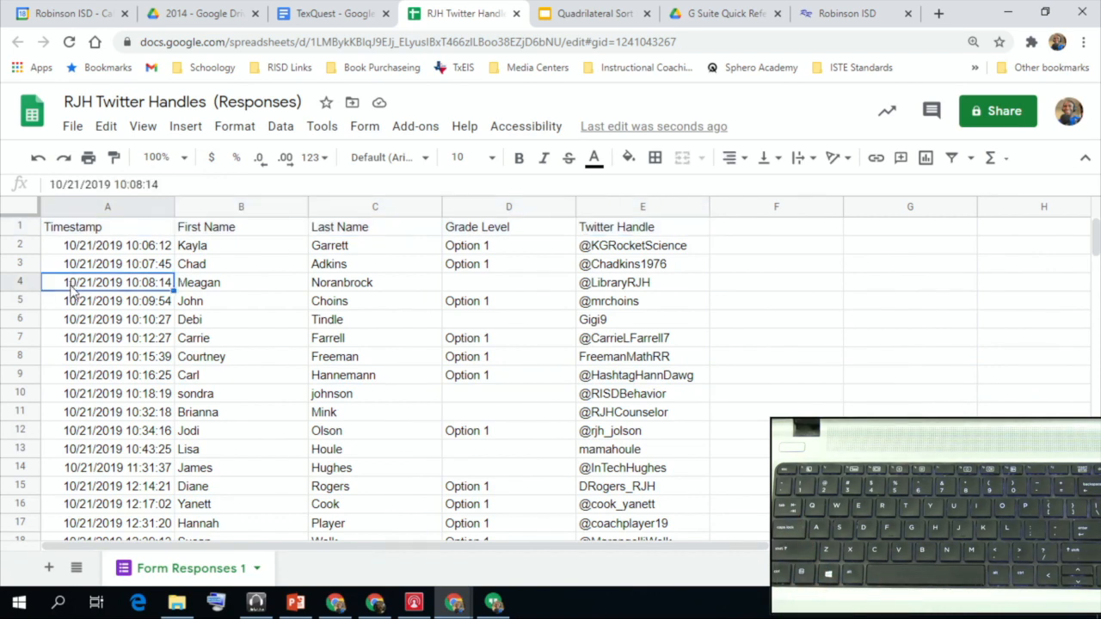
pyautogui.hotkey('ctrl', 'shift', 'Right')
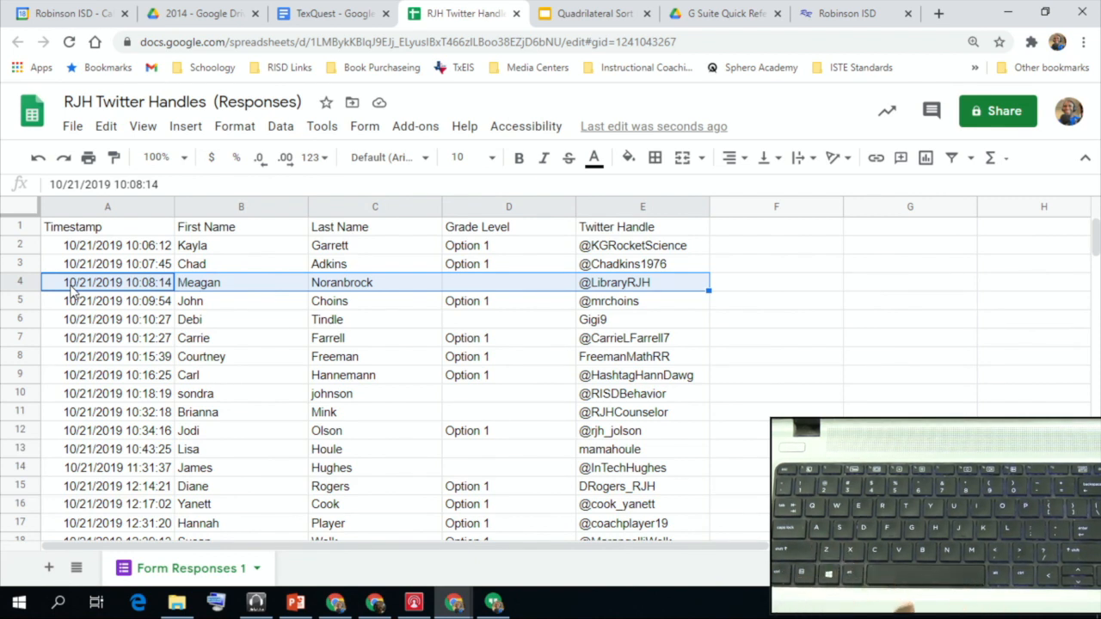
pyautogui.click(236, 339)
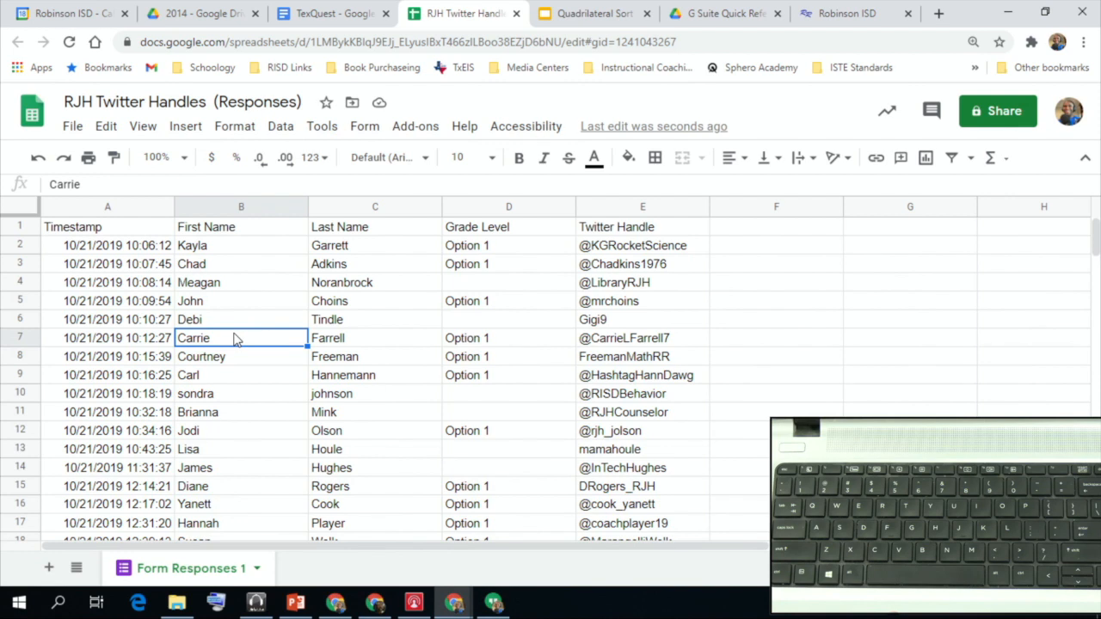
# - Select the non-adjacent rows 3, 7, 11 and 15 together
pyautogui.click(23, 263)
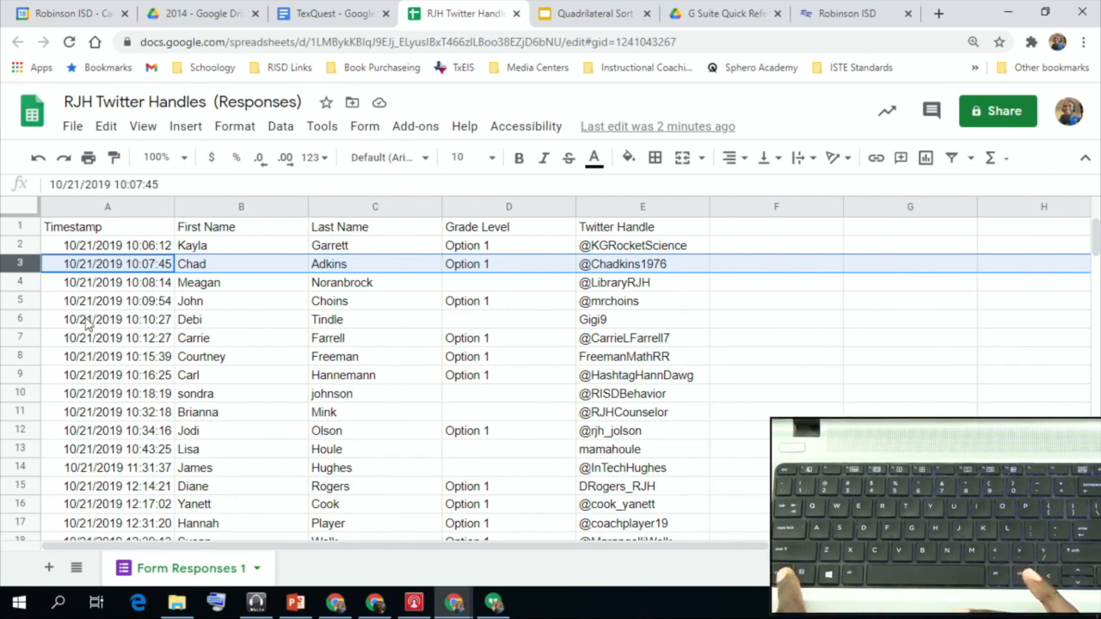
pyautogui.keyDown('ctrl'); pyautogui.click(22, 339); pyautogui.keyUp('ctrl')
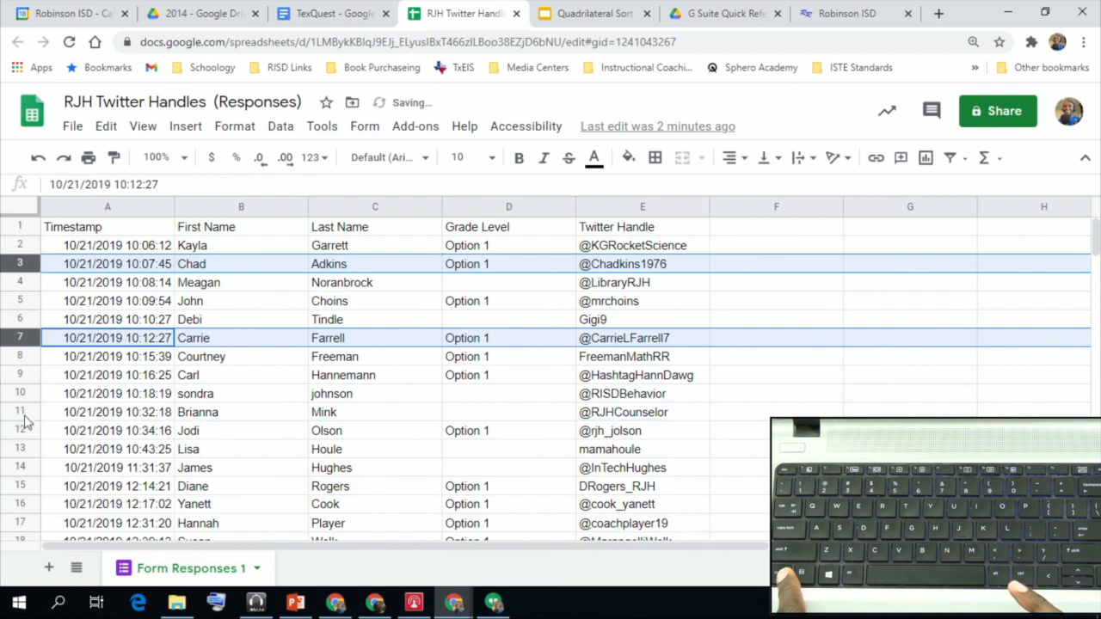
pyautogui.keyDown('ctrl'); pyautogui.click(21, 413); pyautogui.keyUp('ctrl')
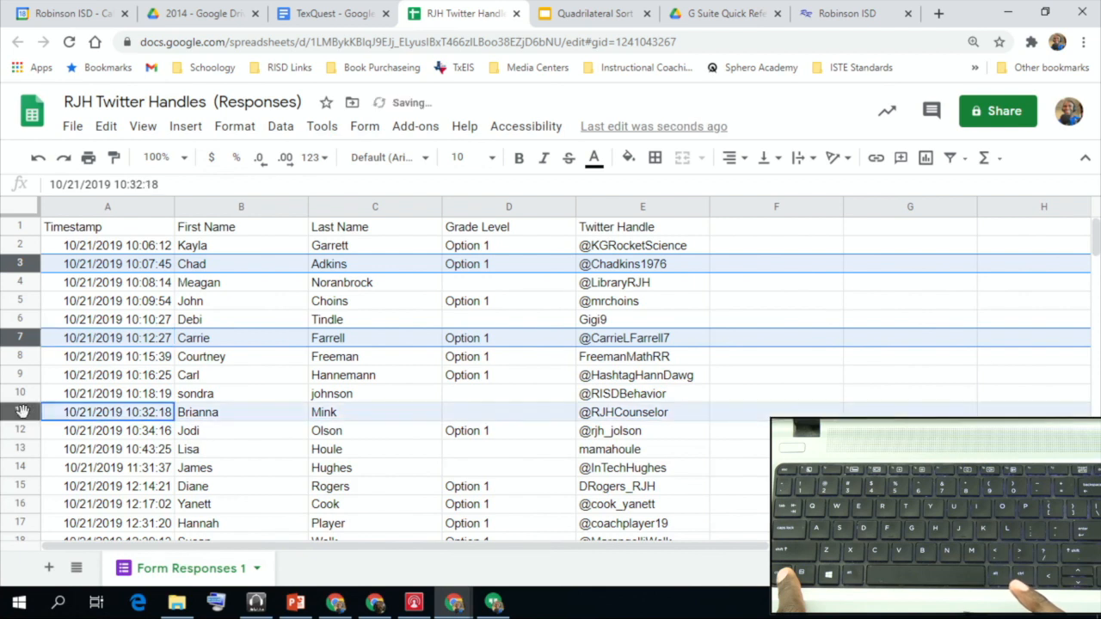
pyautogui.keyDown('ctrl'); pyautogui.click(21, 484); pyautogui.keyUp('ctrl')
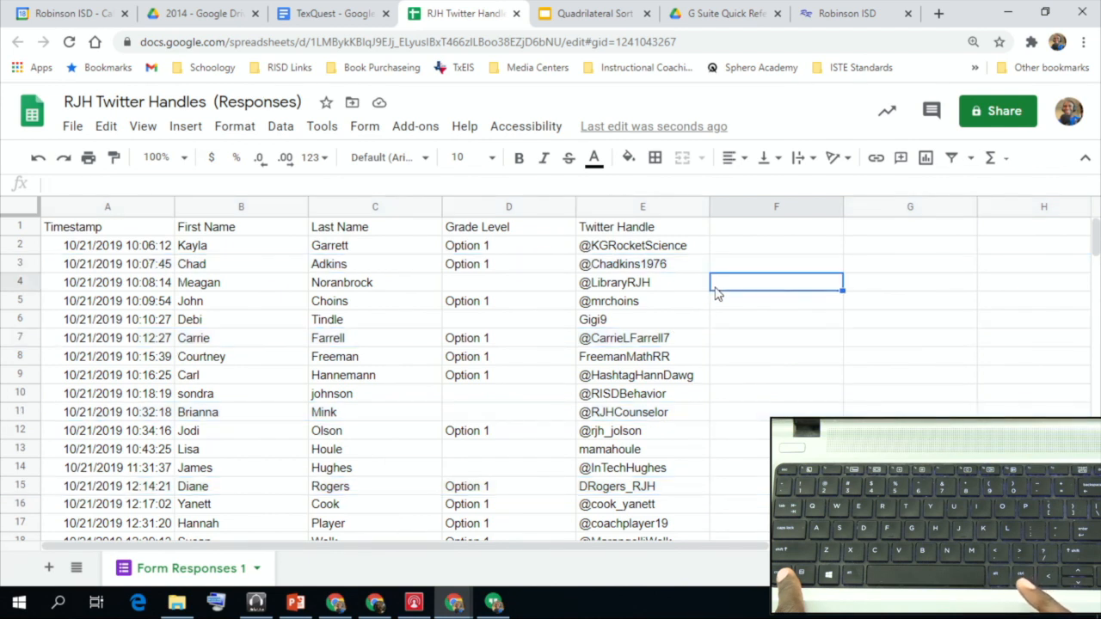
# - Check the entry counts of the Twitter Handle cells E2 to E15 and the Grade Level cells D2 to D13
pyautogui.click(649, 248)
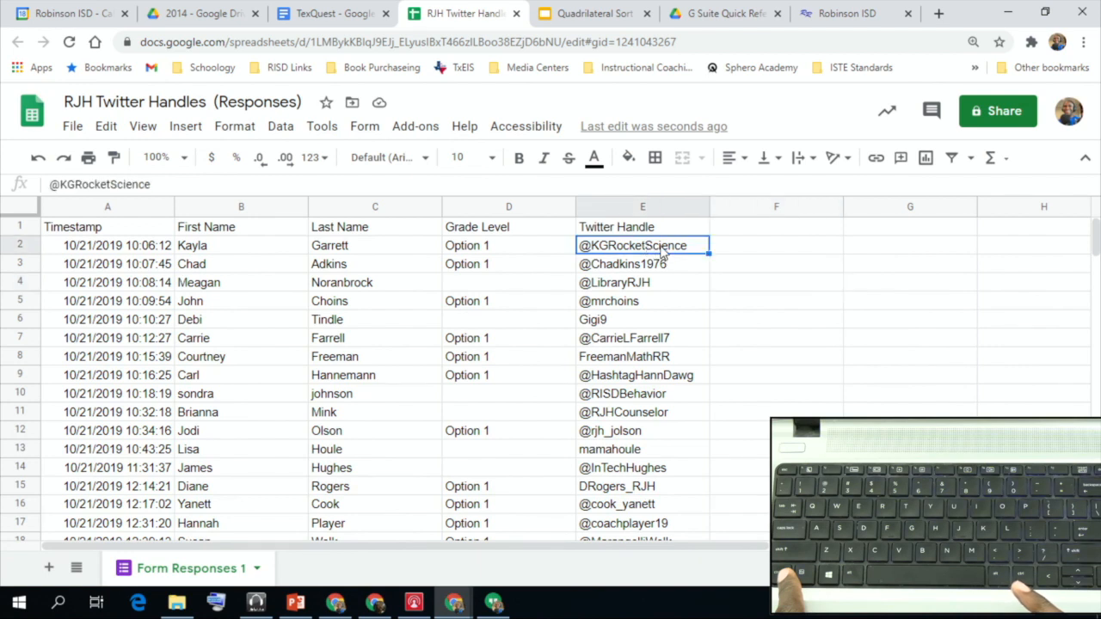
pyautogui.moveTo(661, 250); pyautogui.dragTo(666, 488)
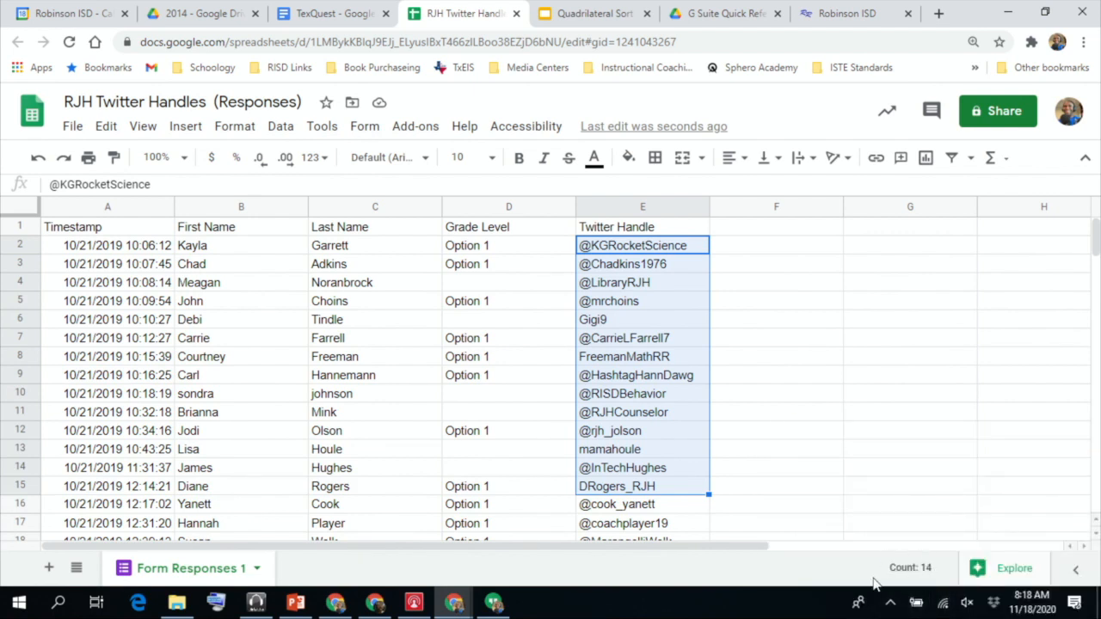
pyautogui.click(504, 249)
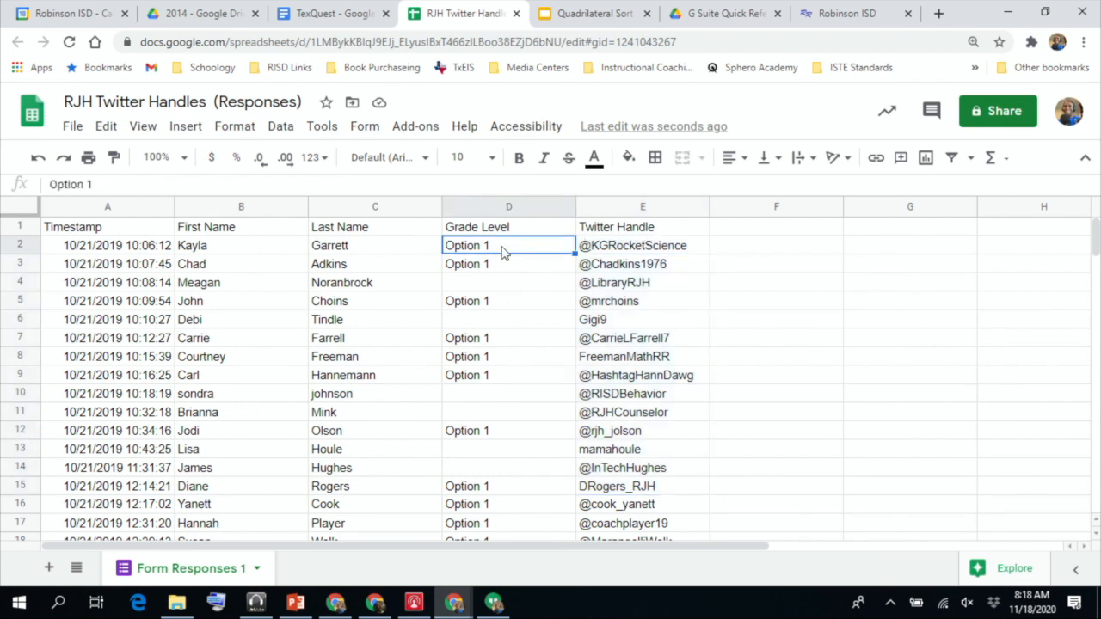
pyautogui.moveTo(506, 248); pyautogui.dragTo(504, 455)
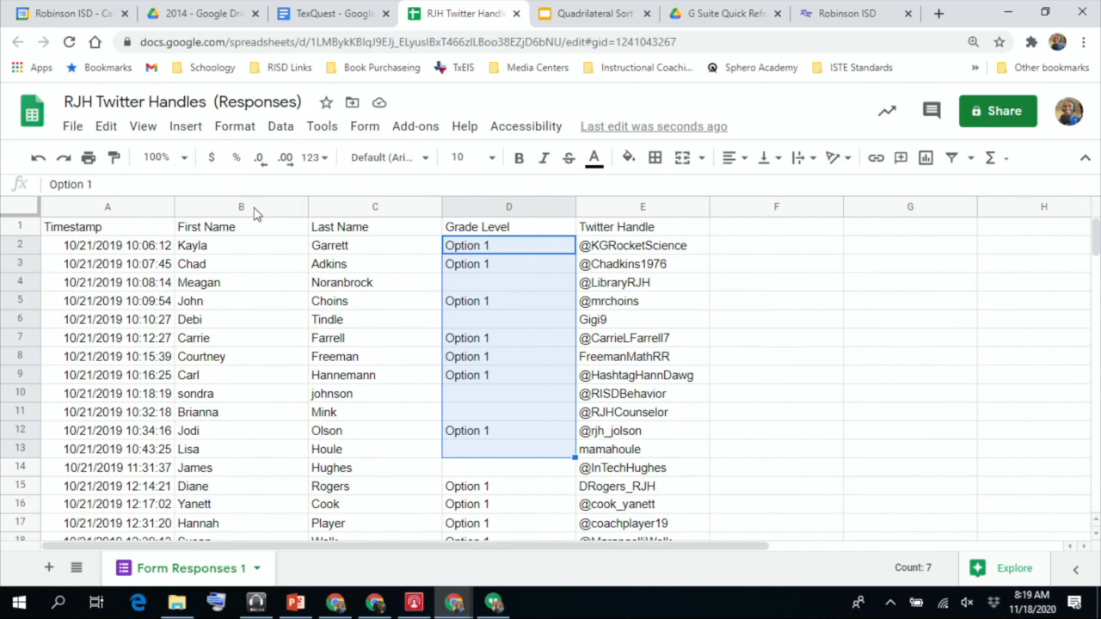
# - Check the summaries of the entire columns A, B, D, C and E one at a time, and clear the selection
pyautogui.click(150, 208)
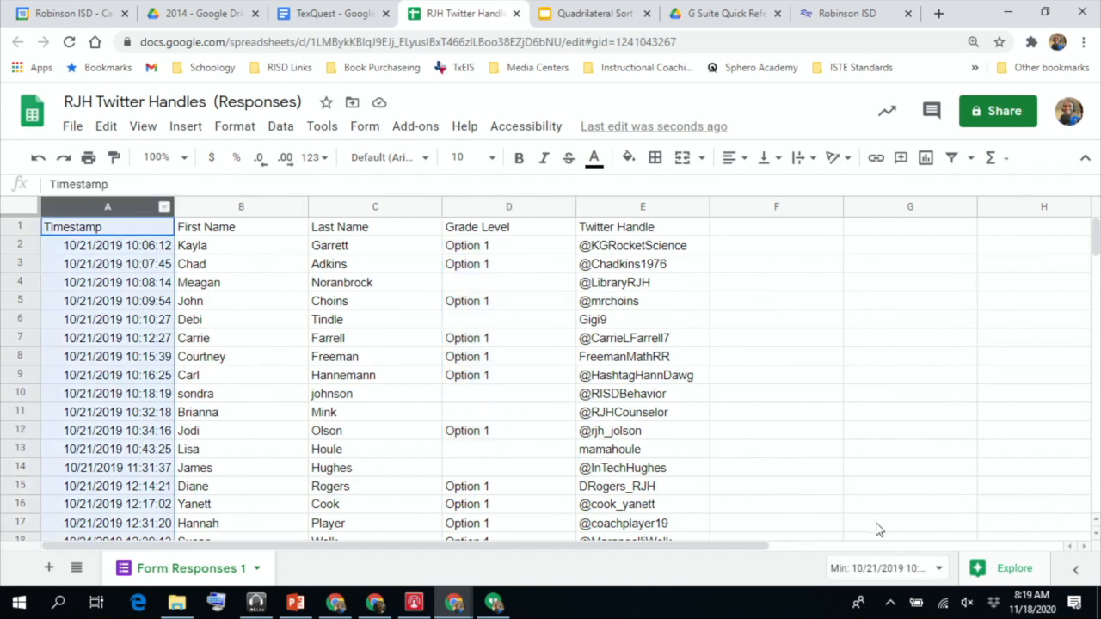
pyautogui.click(245, 210)
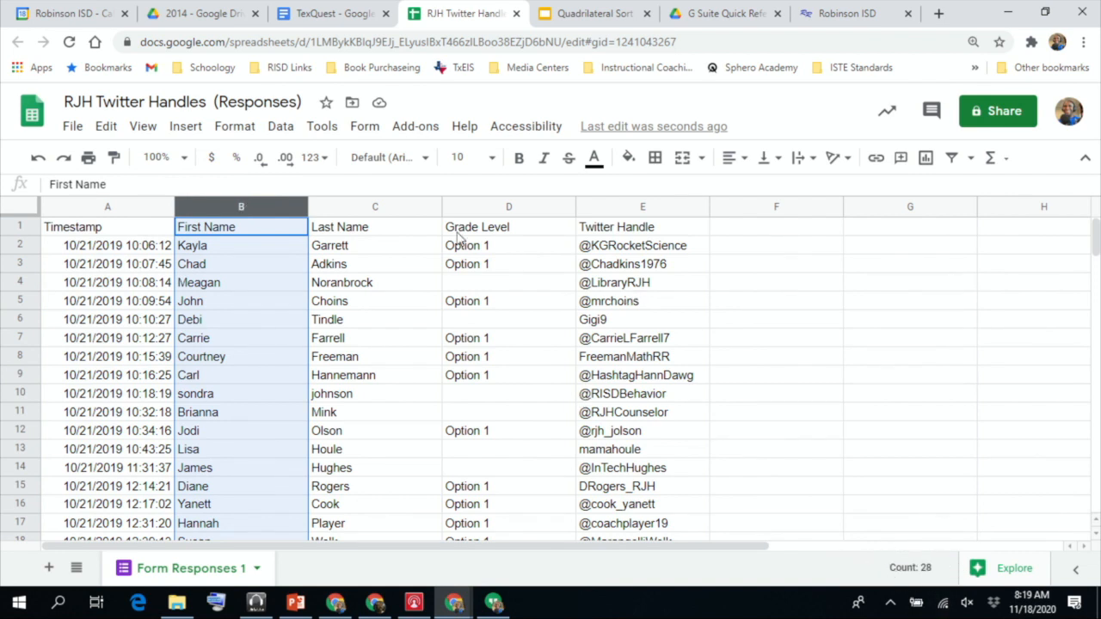
pyautogui.click(473, 206)
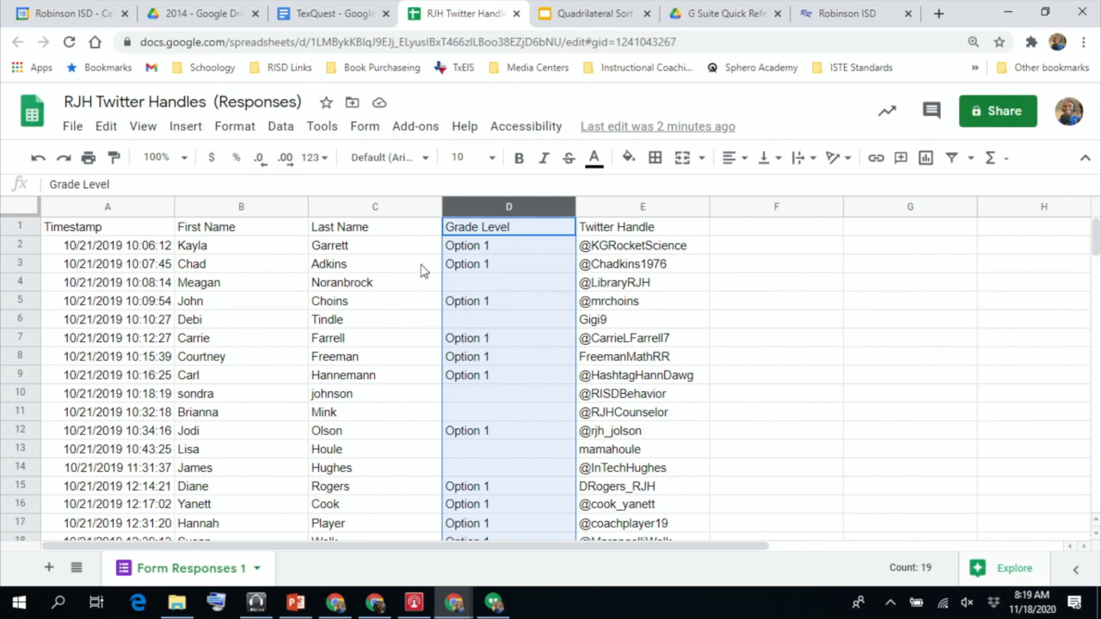
pyautogui.click(351, 206)
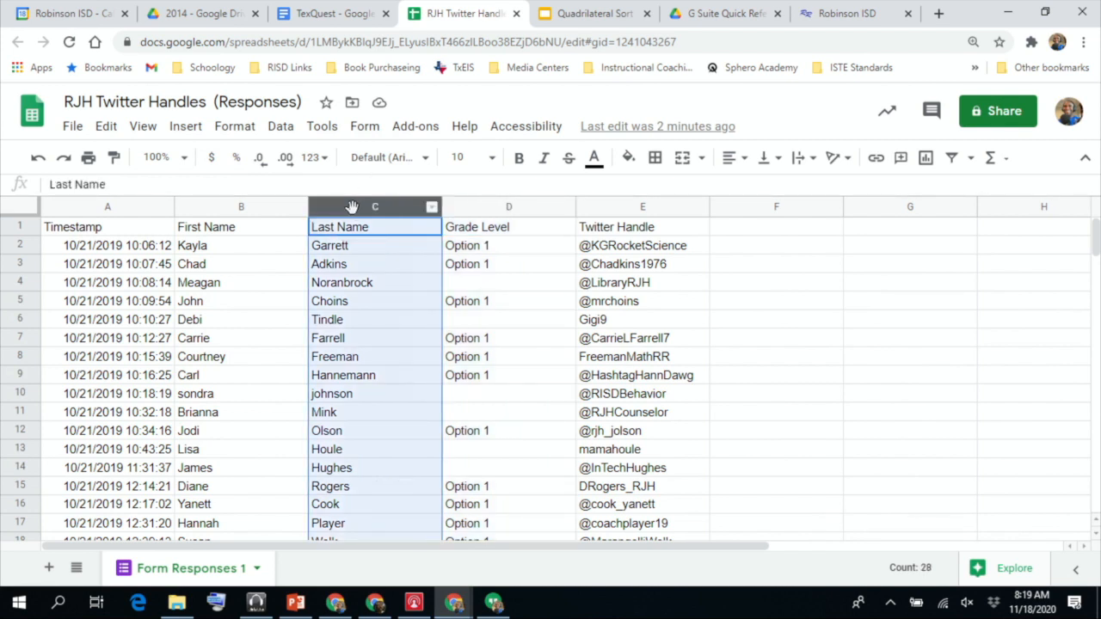
pyautogui.click(603, 206)
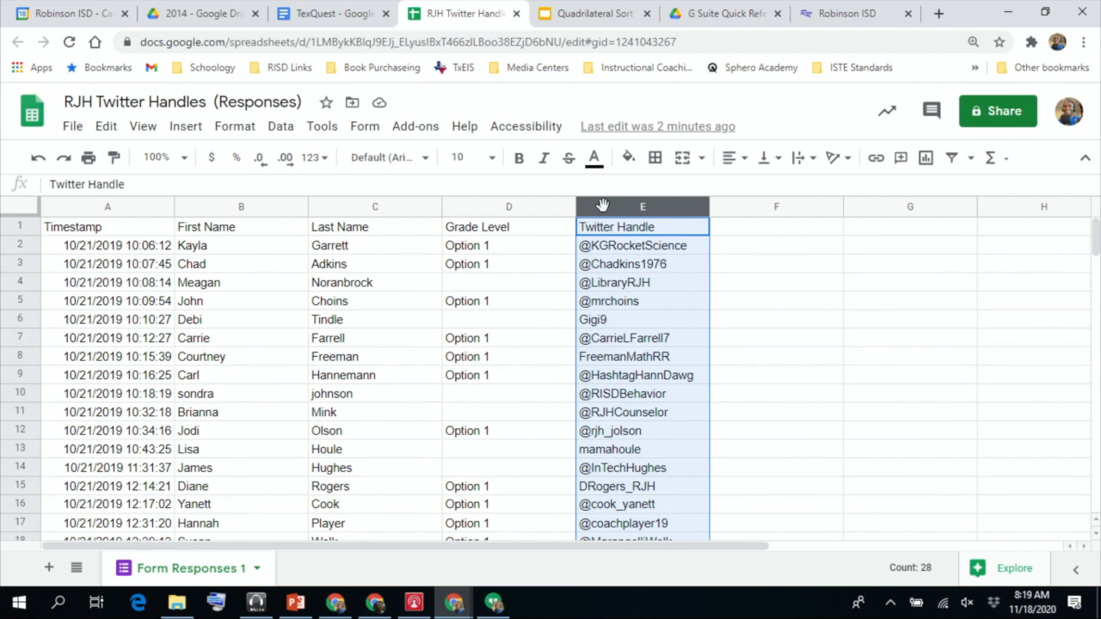
pyautogui.click(795, 344)
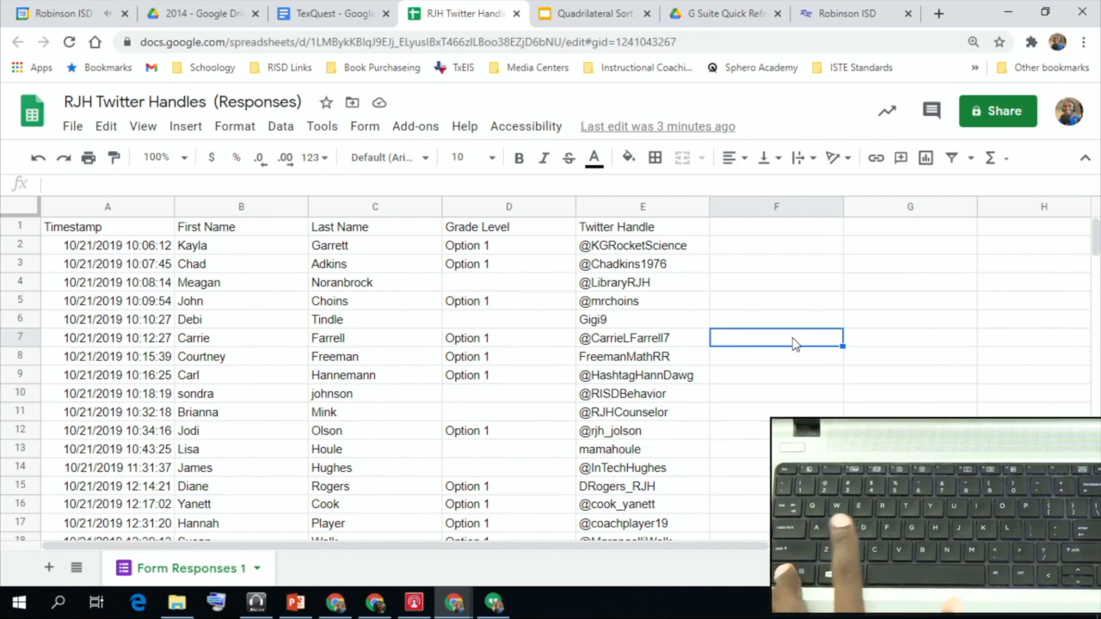
# - Search the sheet for the first name held in cell B14, and close the search
pyautogui.hotkey('ctrl', 'f')
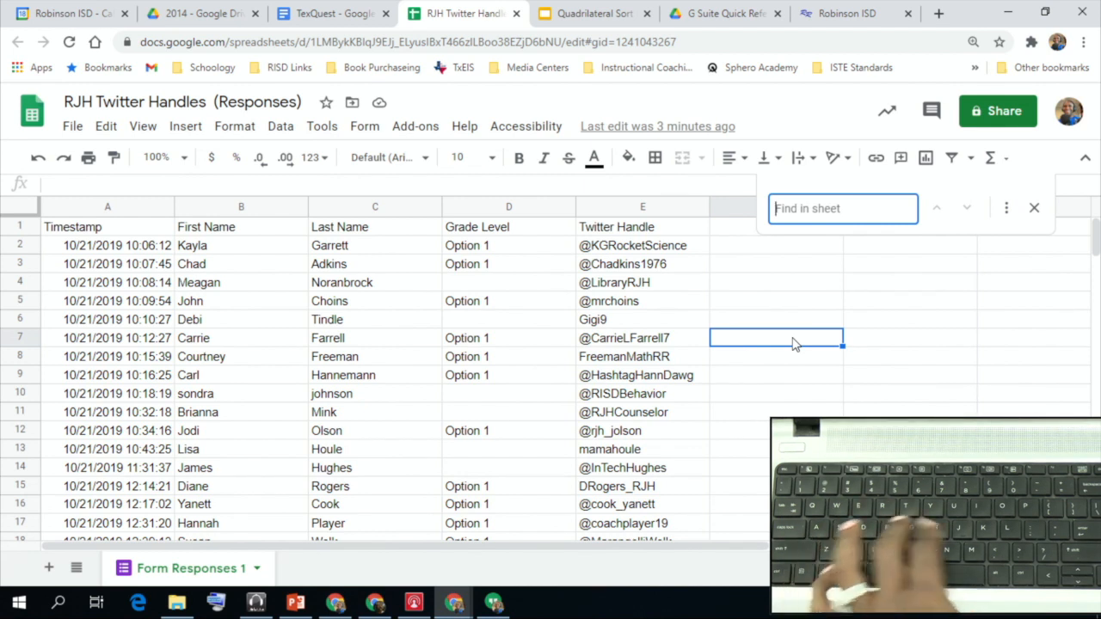
pyautogui.write('jame')
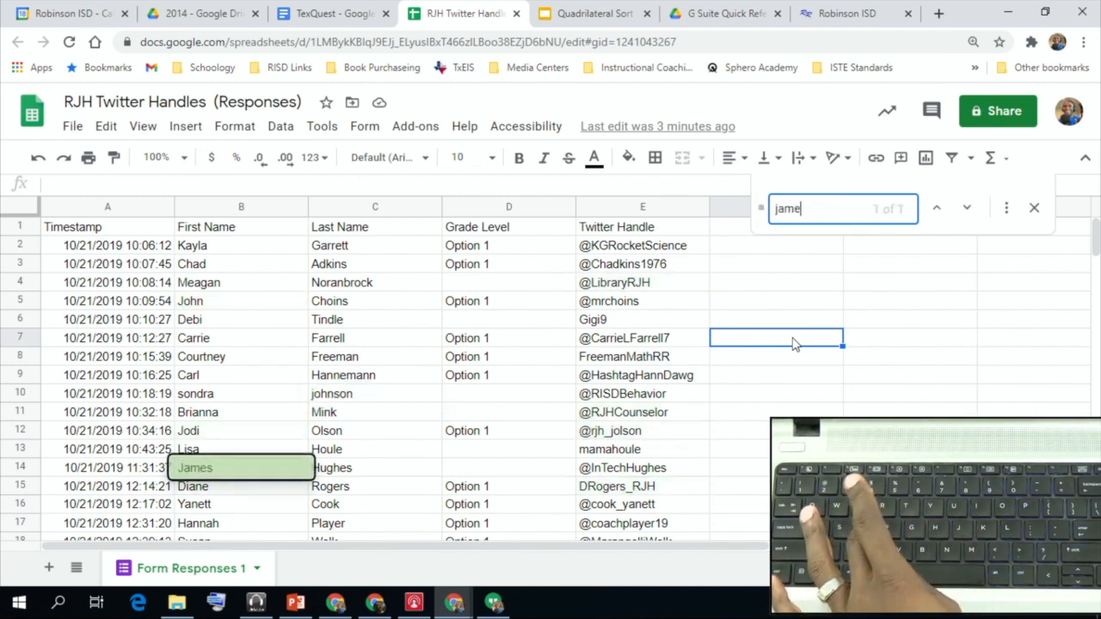
pyautogui.write('s')
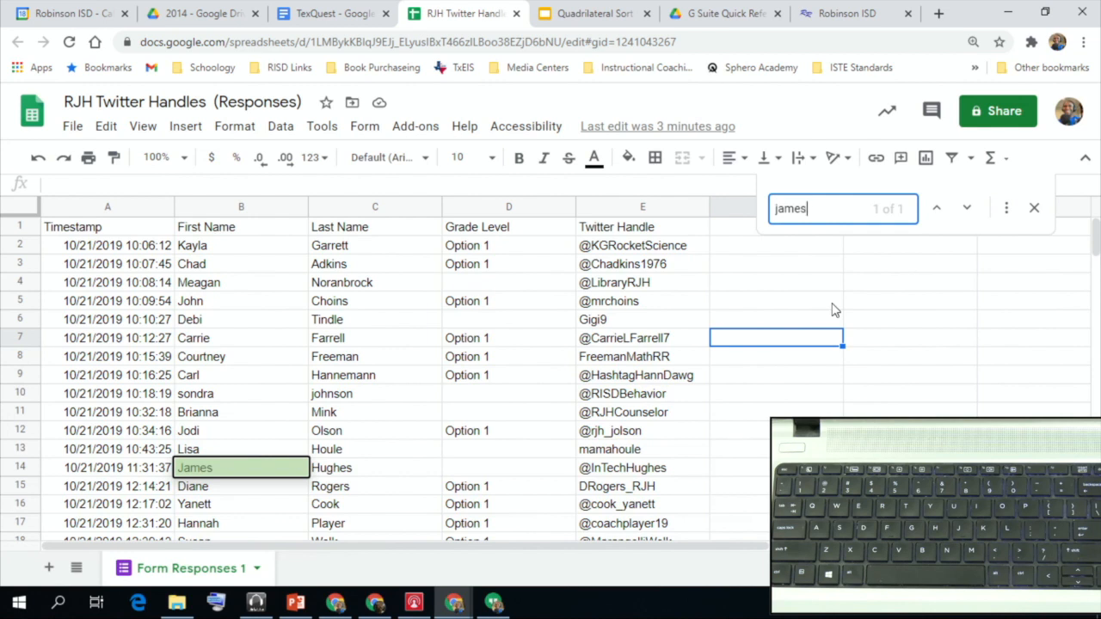
pyautogui.click(730, 378)
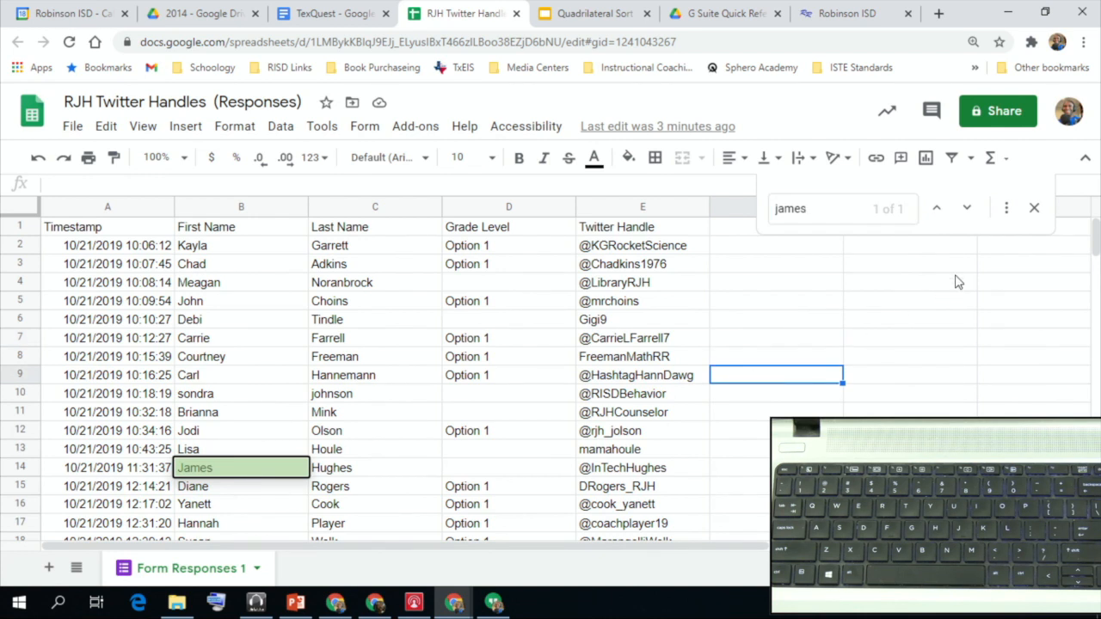
pyautogui.click(1035, 210)
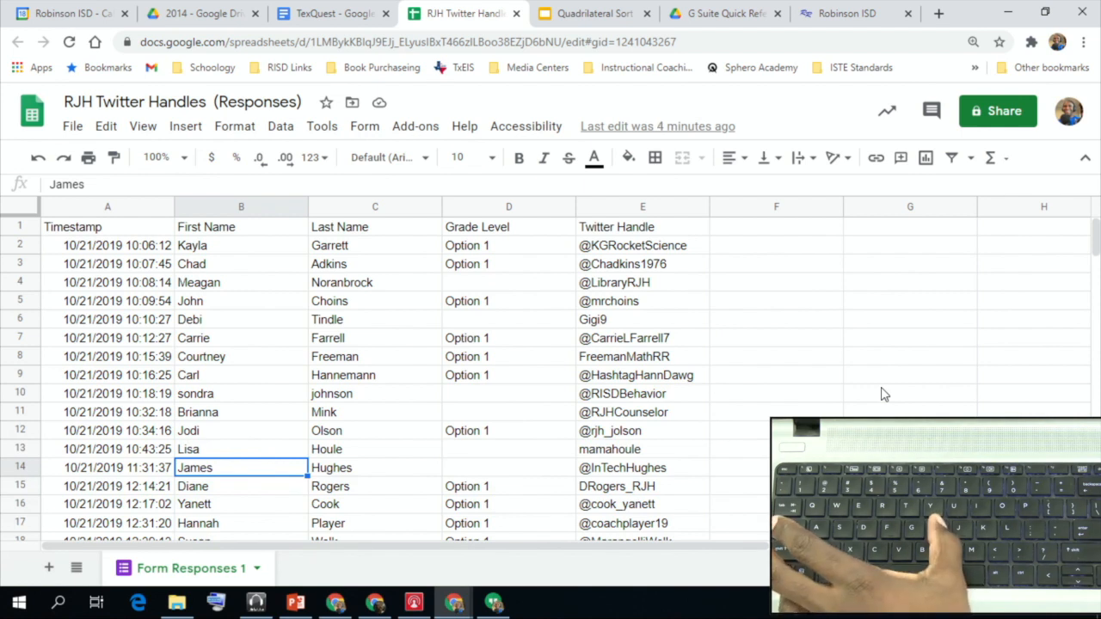
# - Replace every occurrence of the first name in cell B14 with a different first name across all sheets, using Find and replace
pyautogui.hotkey('ctrl', 'h')
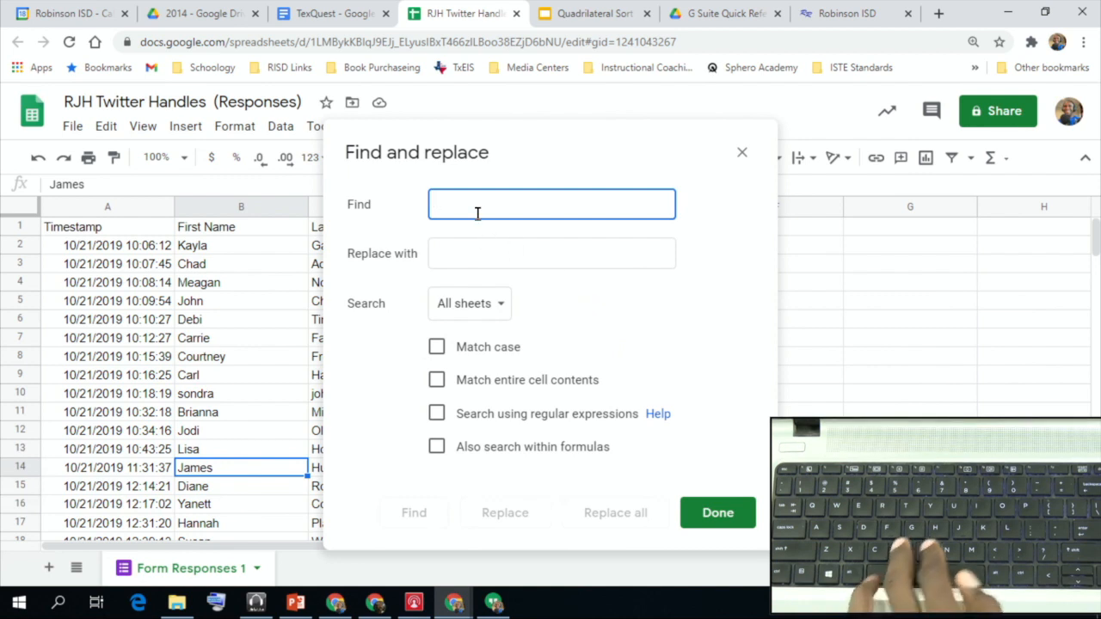
pyautogui.write('james')
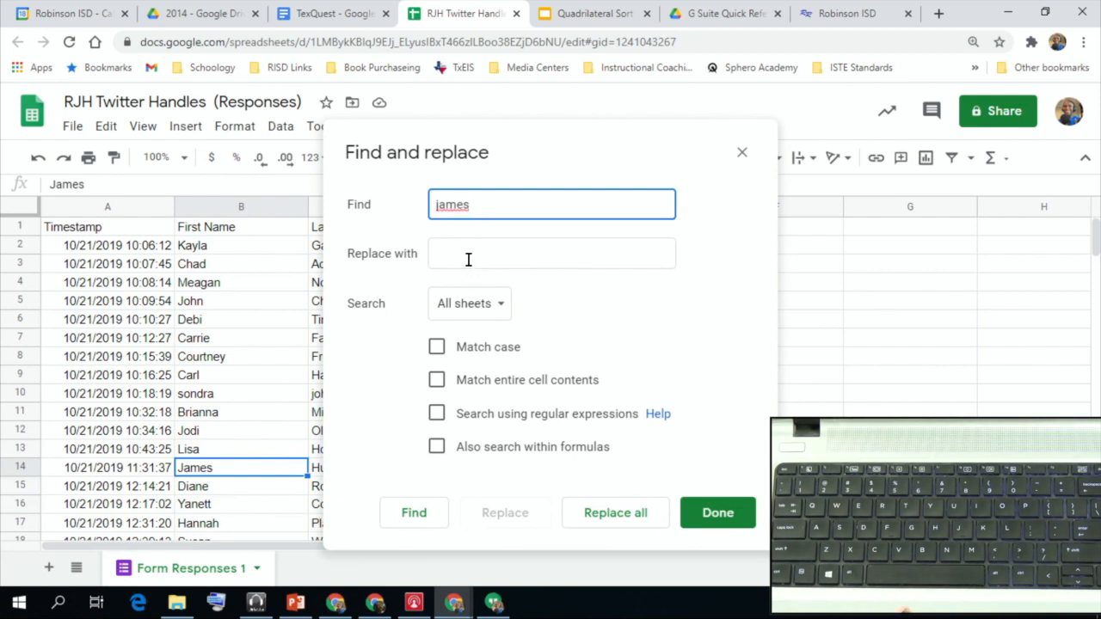
pyautogui.click(468, 259)
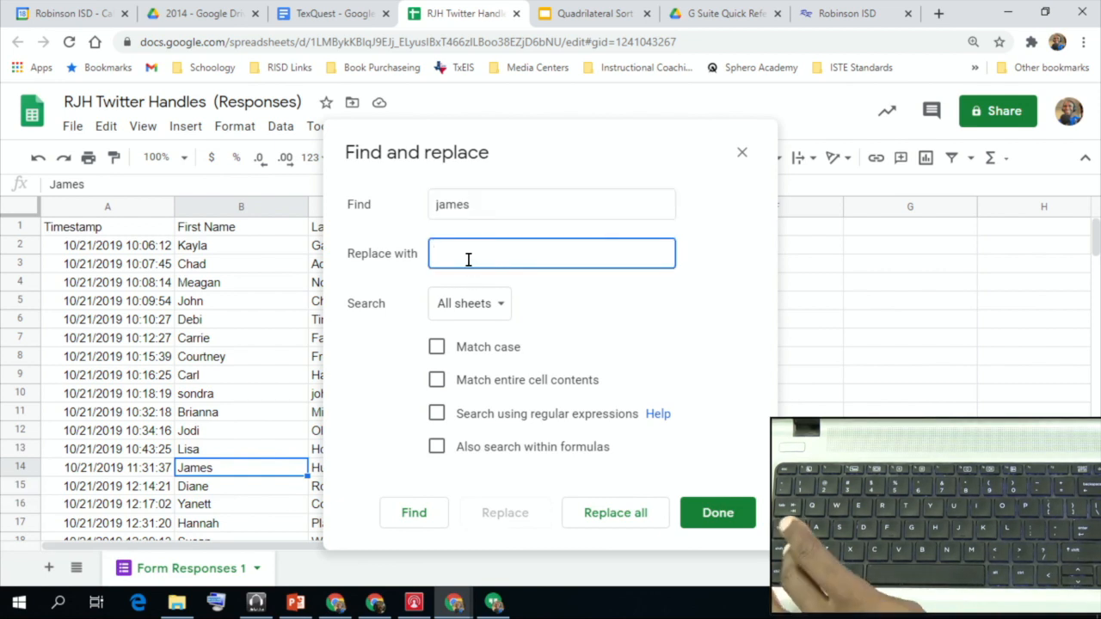
pyautogui.write('Willie')
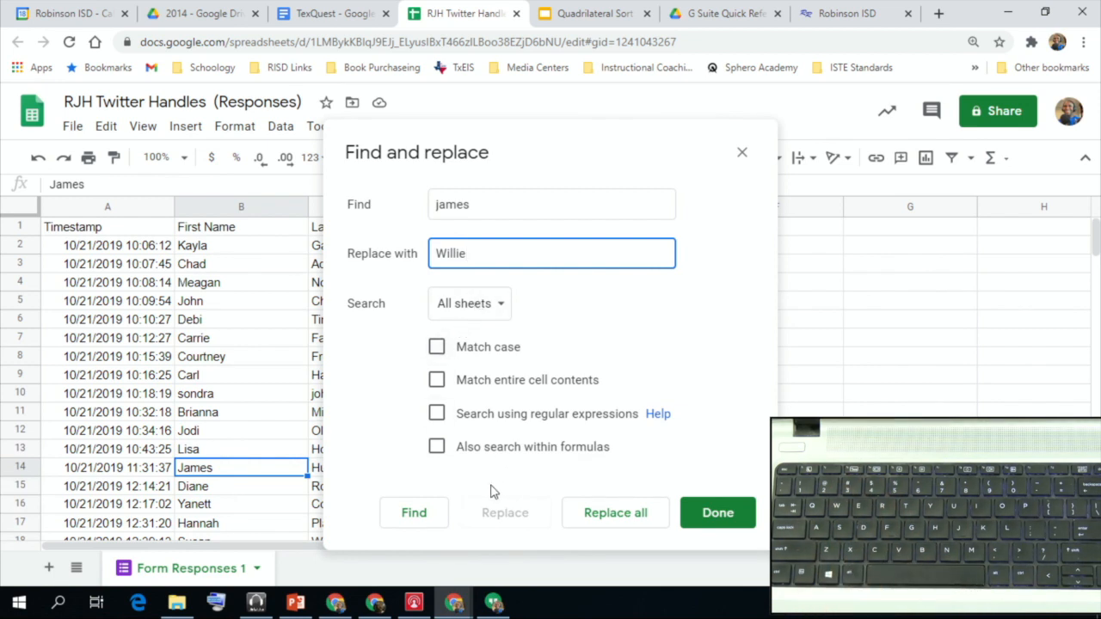
pyautogui.click(651, 525)
pyautogui.click(720, 516)
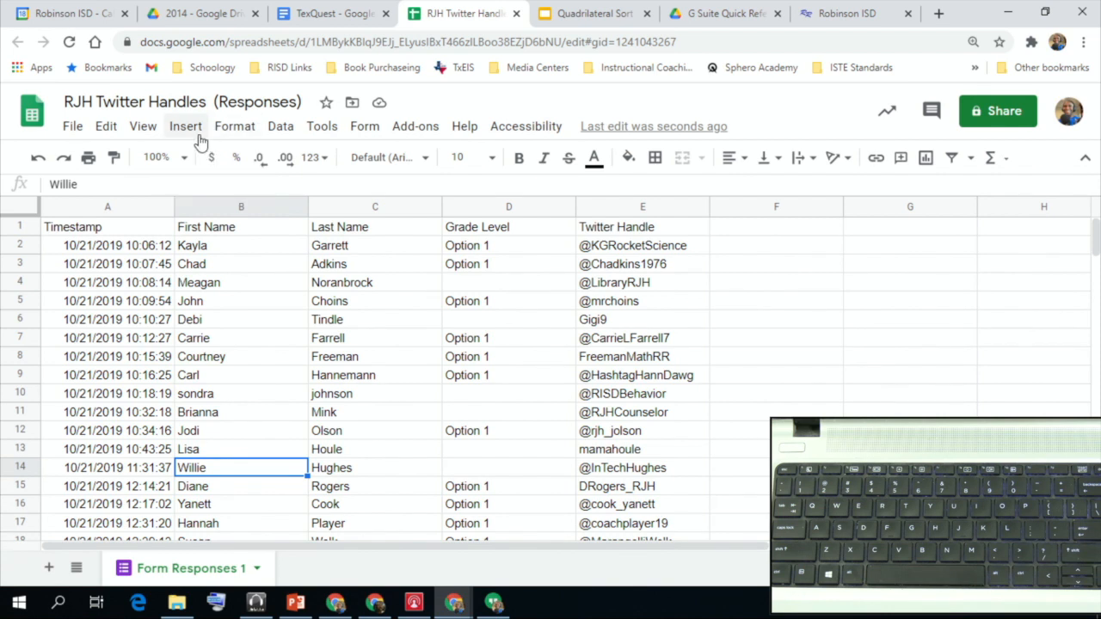
# - Freeze the header row of the Form Responses 1 sheet and check it against the rows further down
pyautogui.click(141, 129)
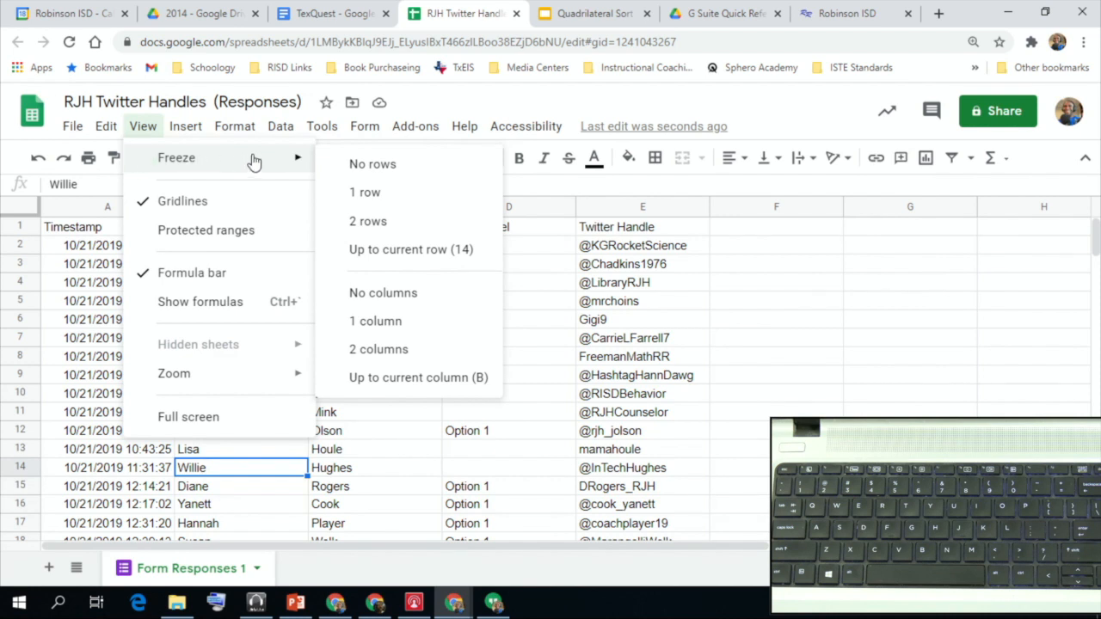
pyautogui.click(322, 127)
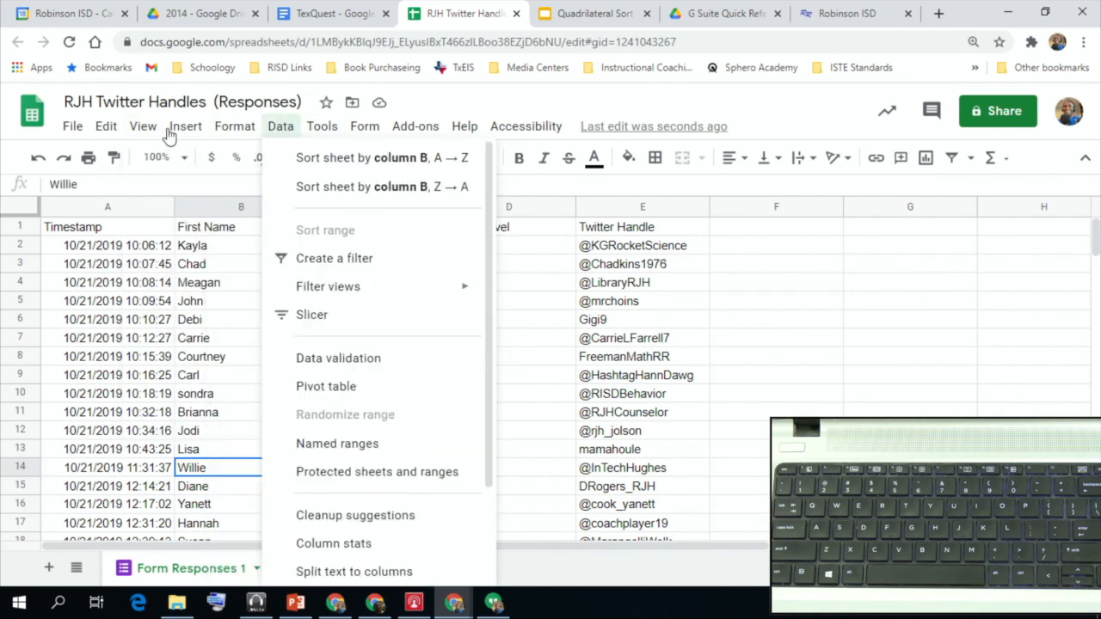
pyautogui.moveTo(143, 127)
pyautogui.moveTo(199, 160)
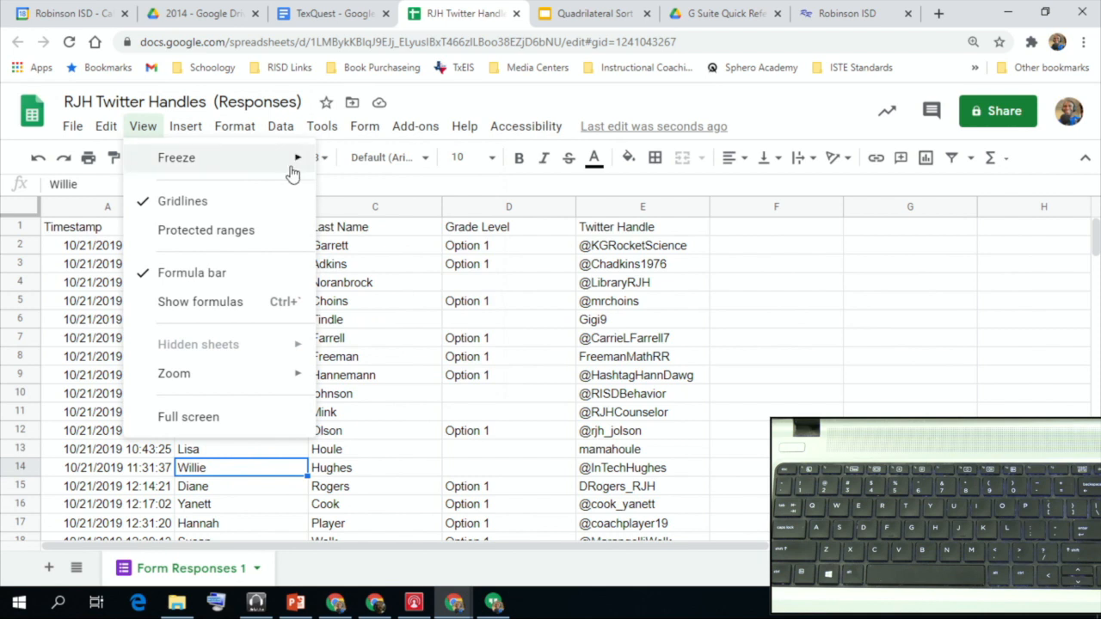
pyautogui.click(371, 192)
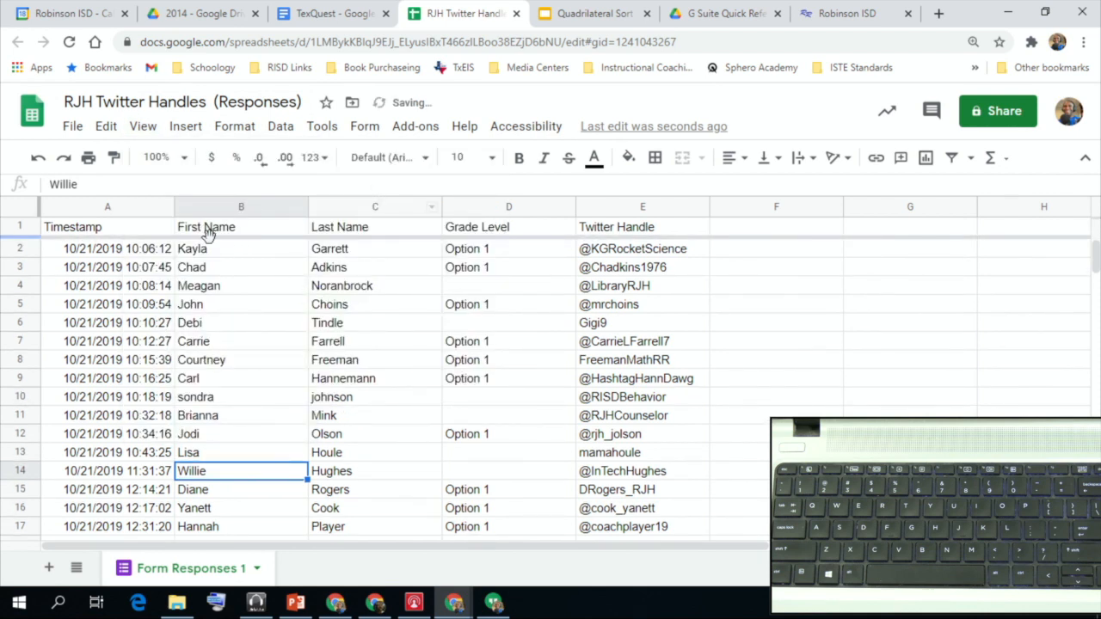
pyautogui.scroll(-4, 246, 364)
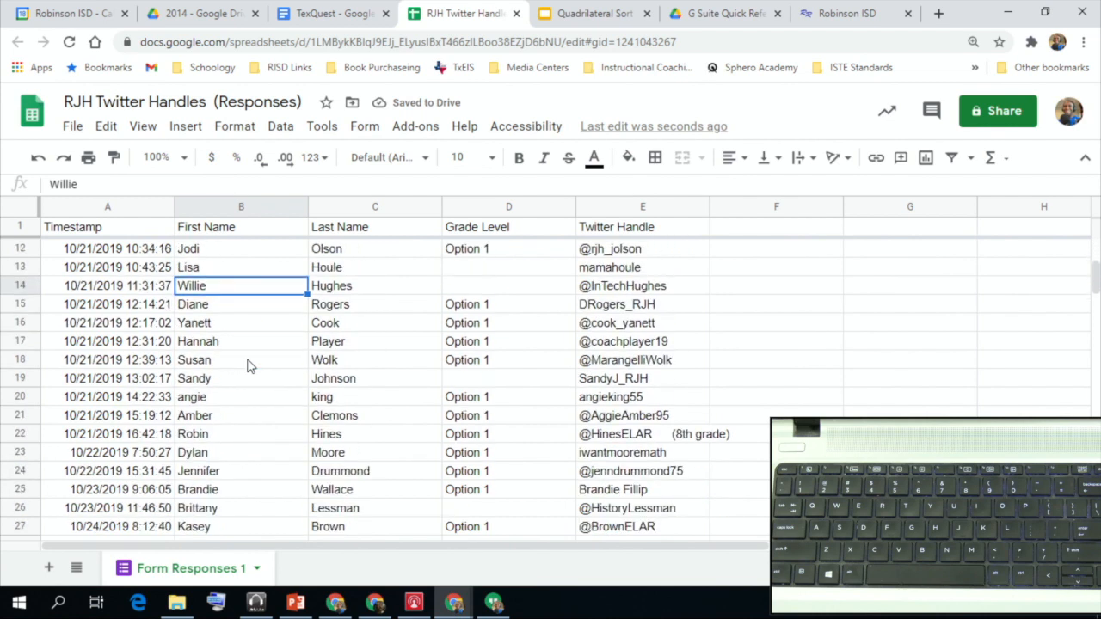
pyautogui.scroll(4, 246, 364)
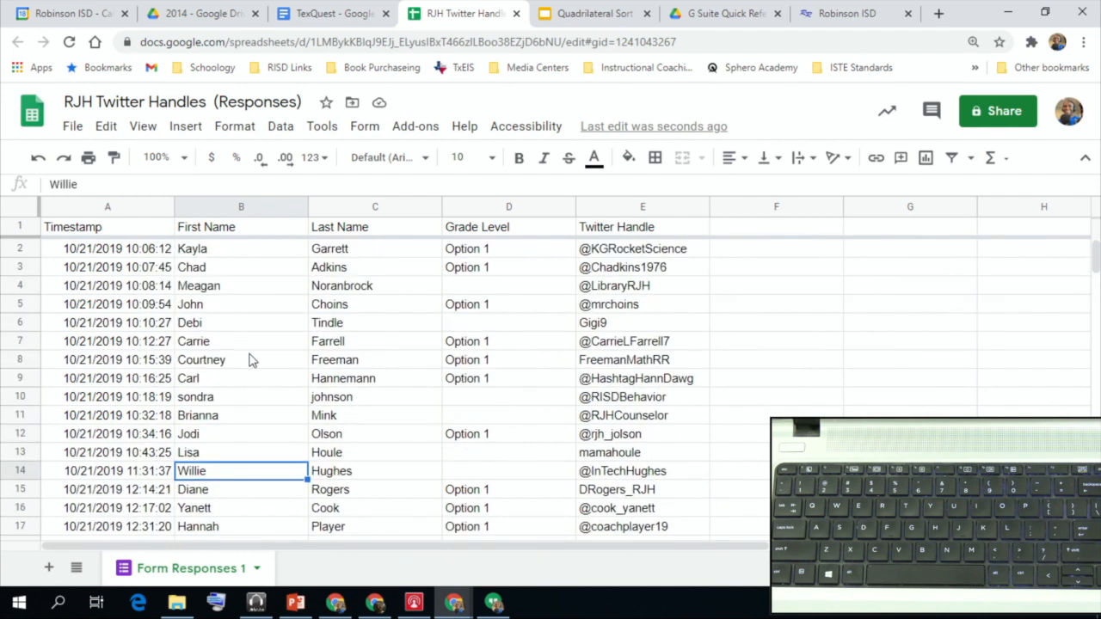
# - Unfreeze the header row of the Form Responses 1 sheet so that no rows are frozen
pyautogui.scroll(-3, 250, 359)
pyautogui.scroll(3, 249, 360)
pyautogui.click(135, 133)
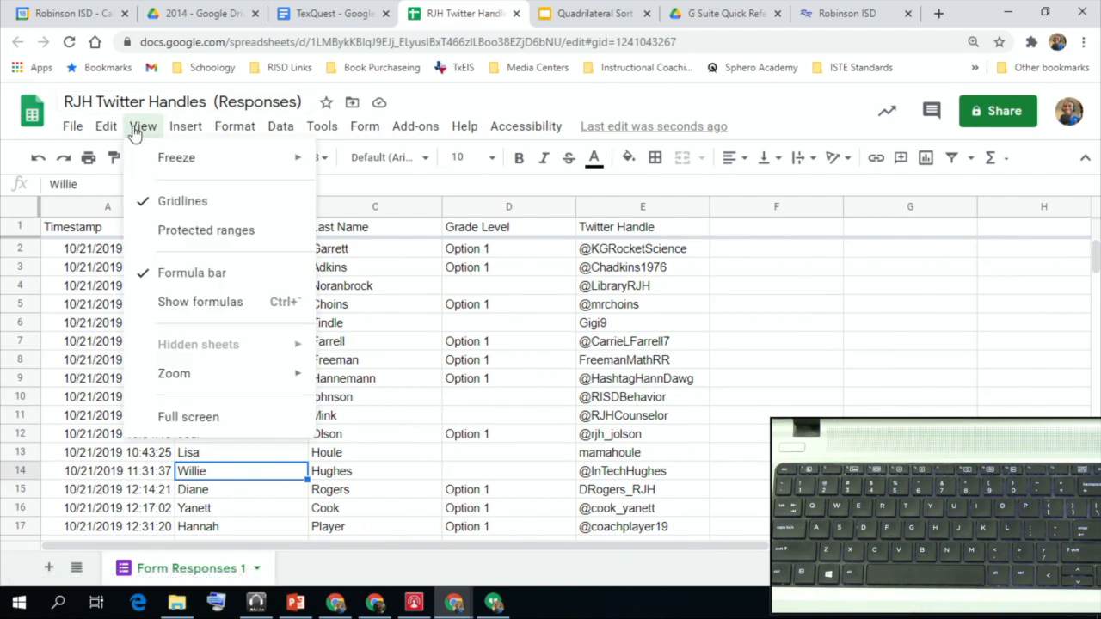
pyautogui.moveTo(180, 165)
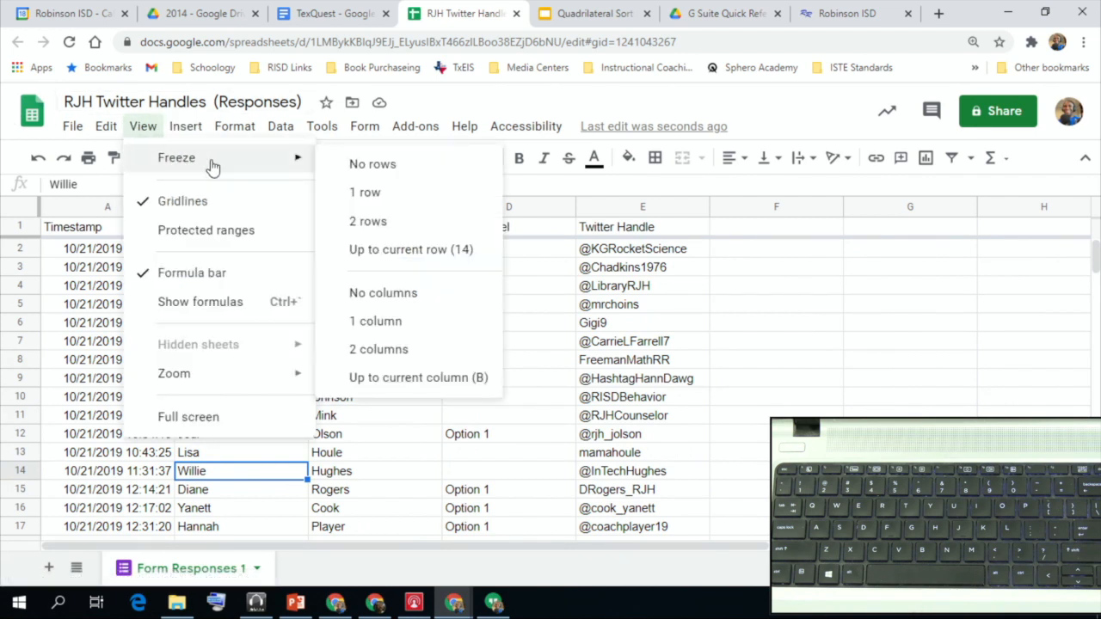
pyautogui.click(322, 166)
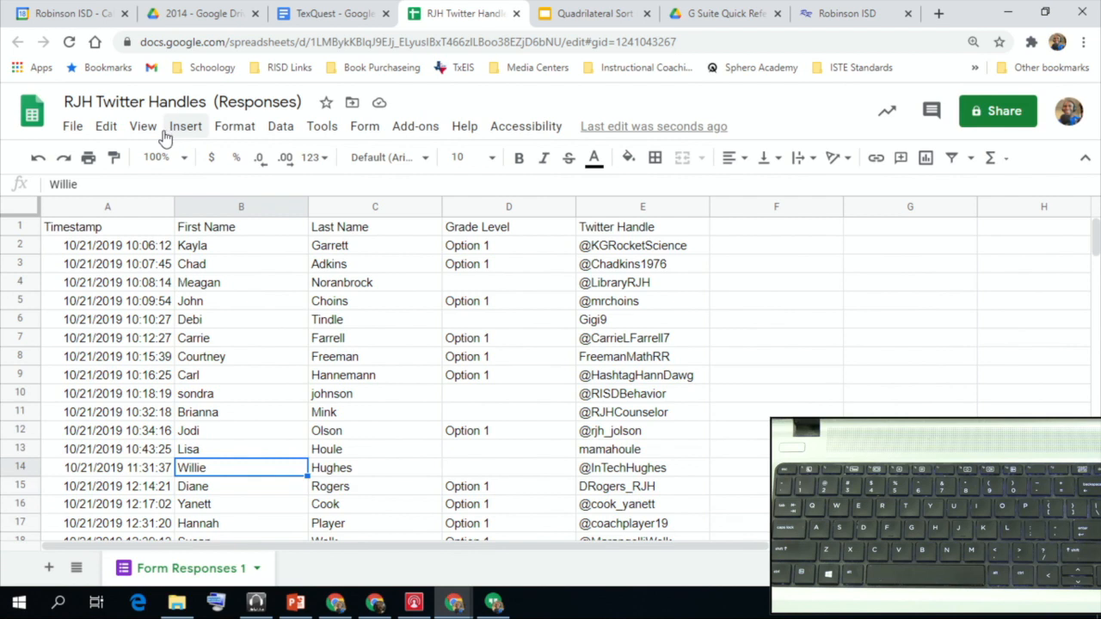
# - Try freezing the first column of the sheet, check it against the columns beyond it, and undo the freeze
pyautogui.click(144, 127)
pyautogui.moveTo(185, 127)
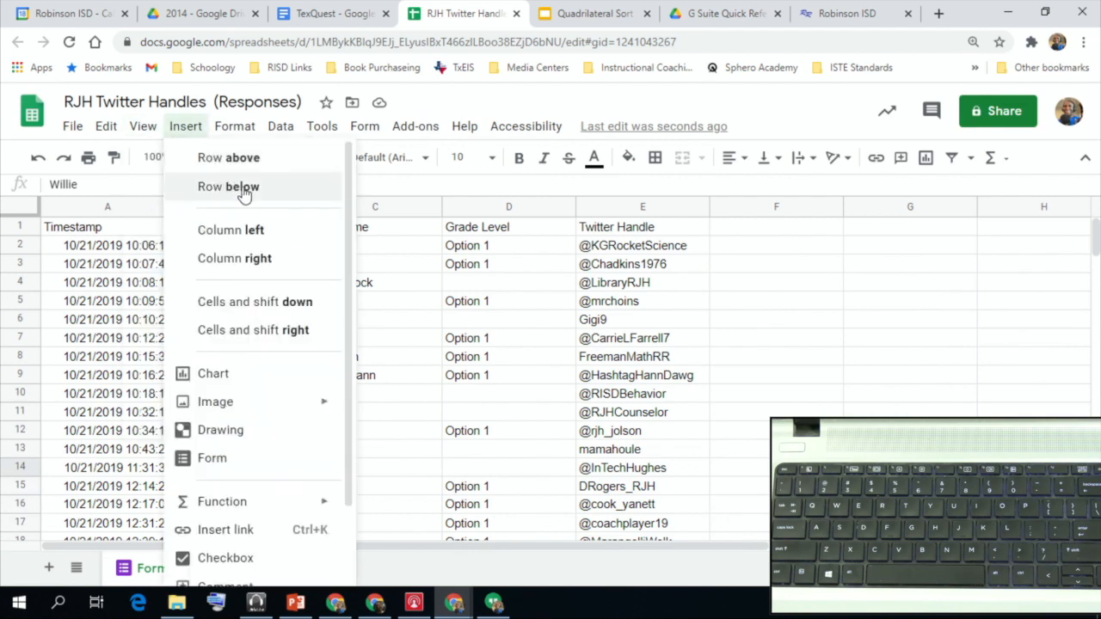
pyautogui.moveTo(143, 126)
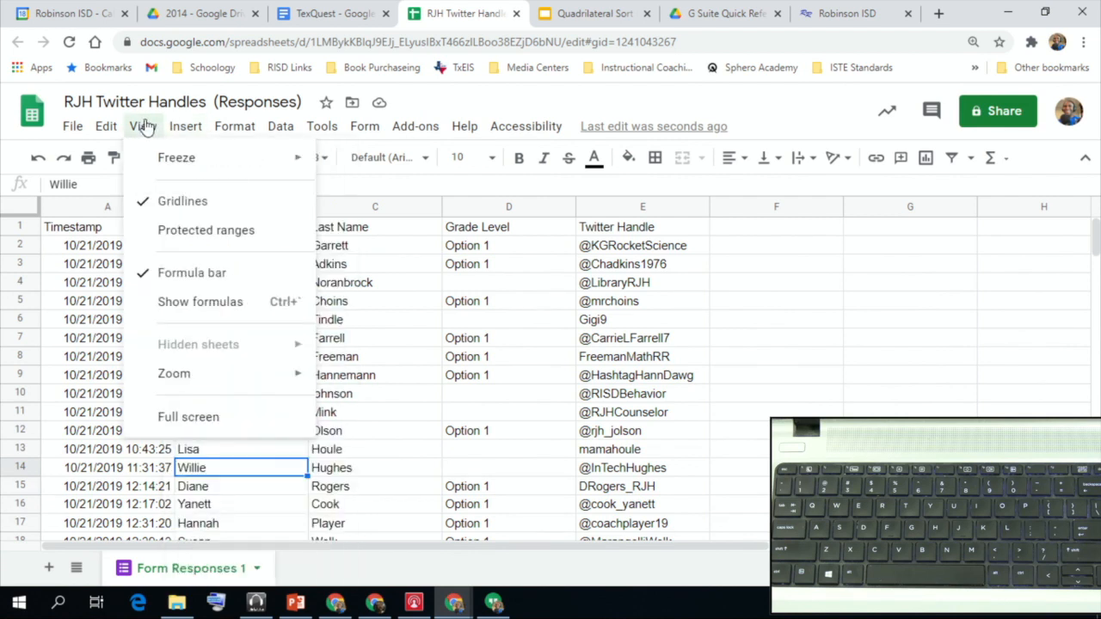
pyautogui.moveTo(198, 160)
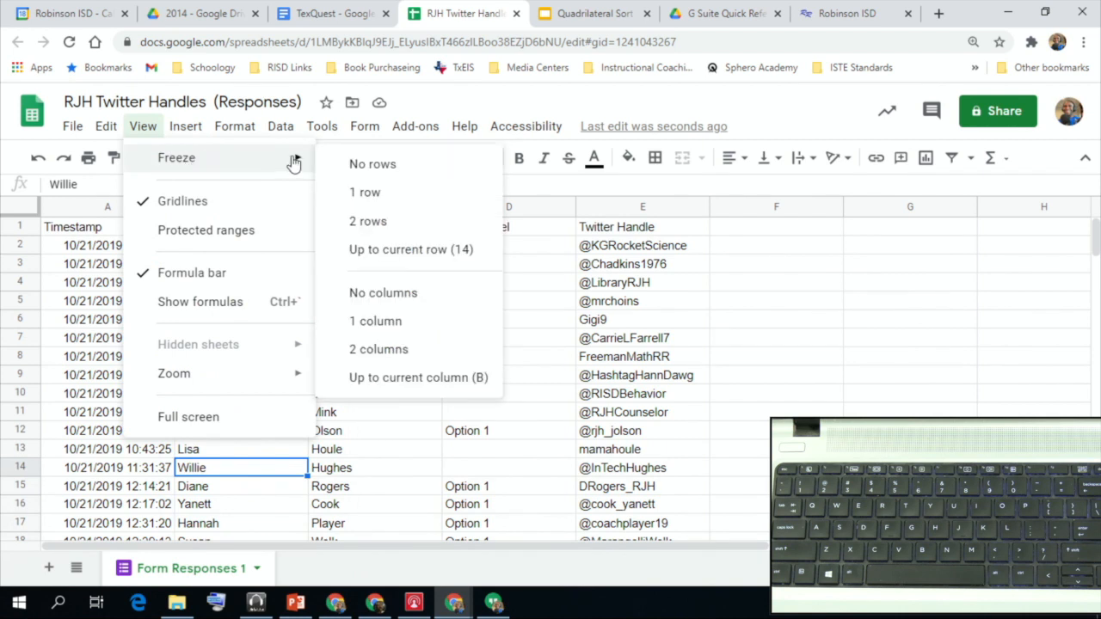
pyautogui.click(394, 320)
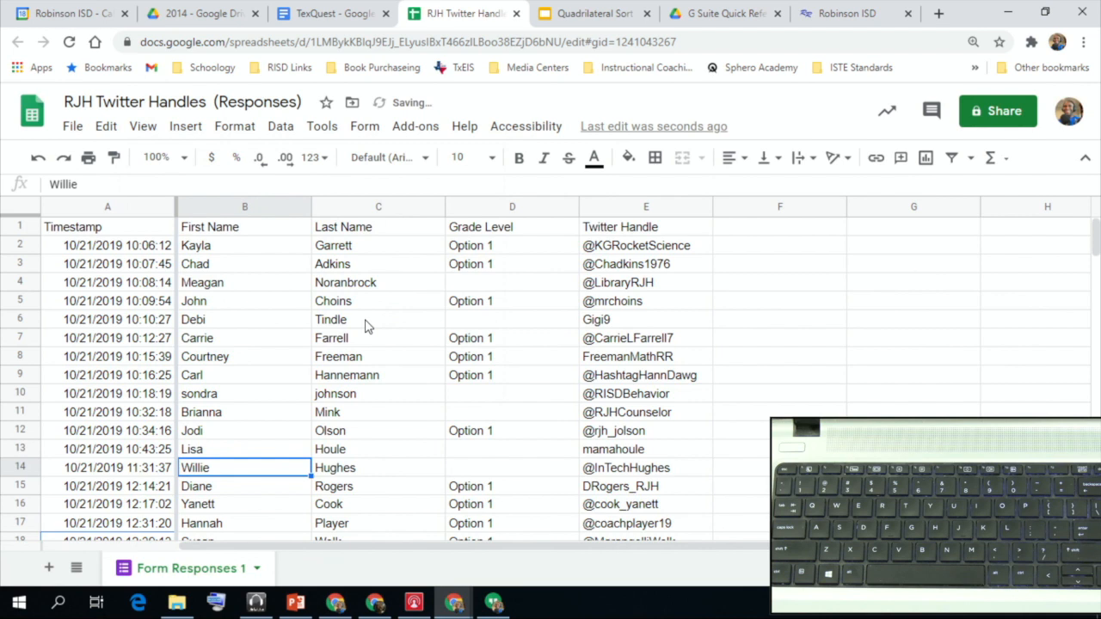
pyautogui.hscroll(3, 365, 327)
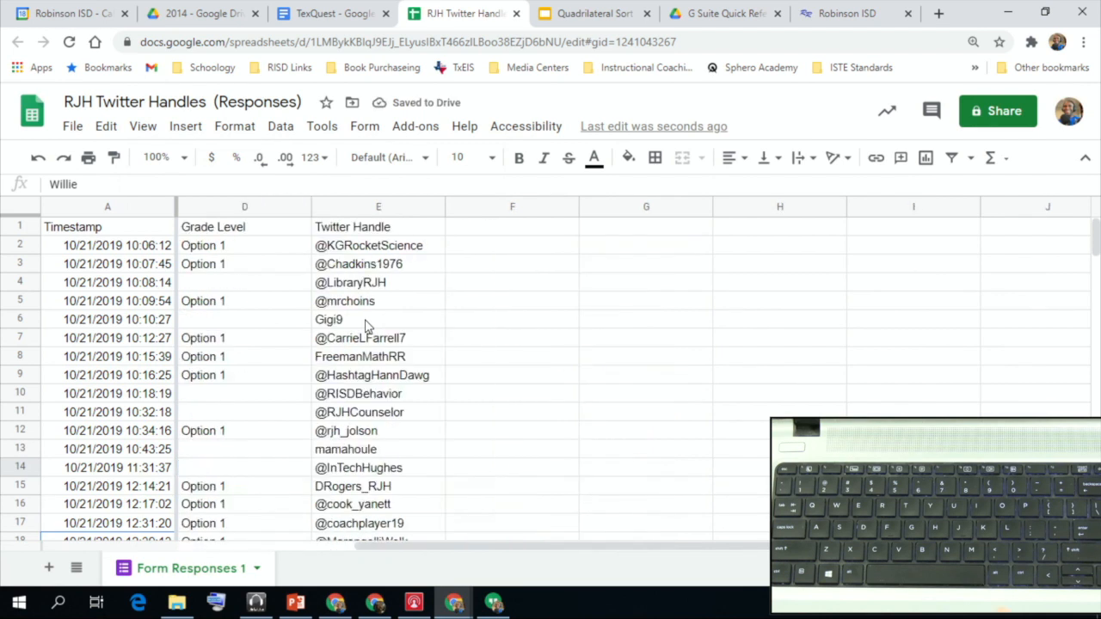
pyautogui.hscroll(-3, 365, 326)
pyautogui.hscroll(3, 364, 326)
pyautogui.hscroll(-3, 365, 326)
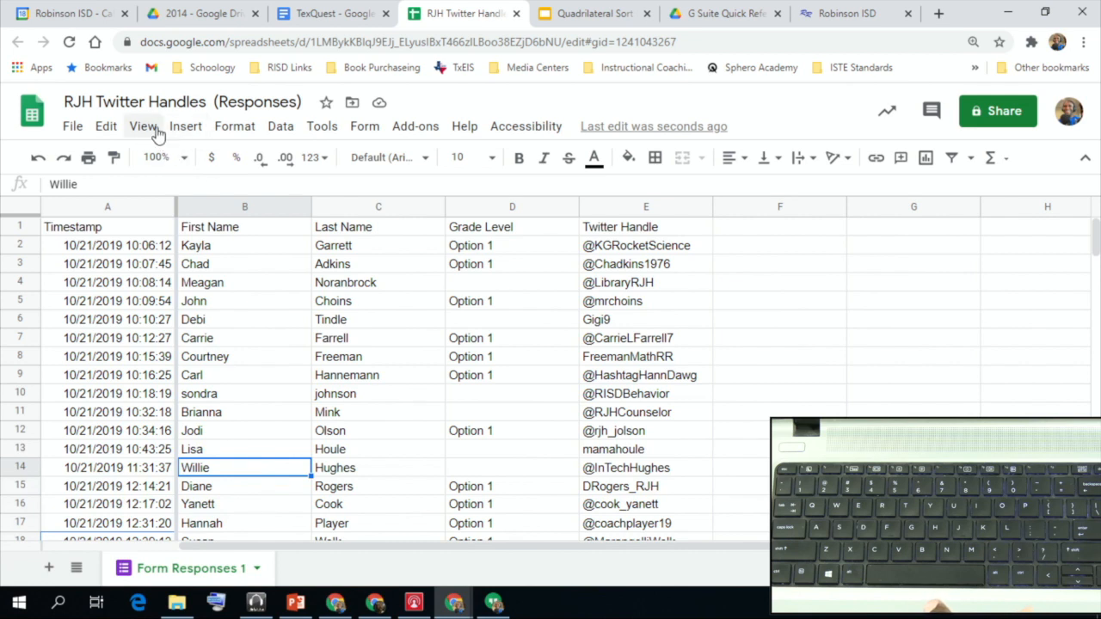
pyautogui.click(37, 160)
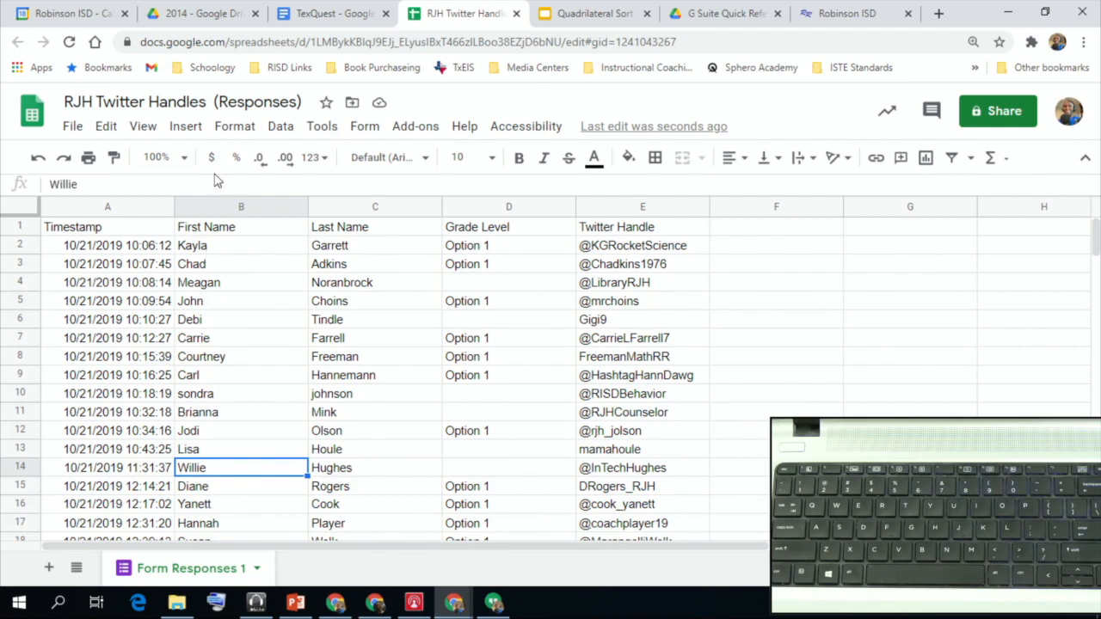
# - Switch to the TexQuest document and select the Britannica Schools heading line
pyautogui.click(299, 17)
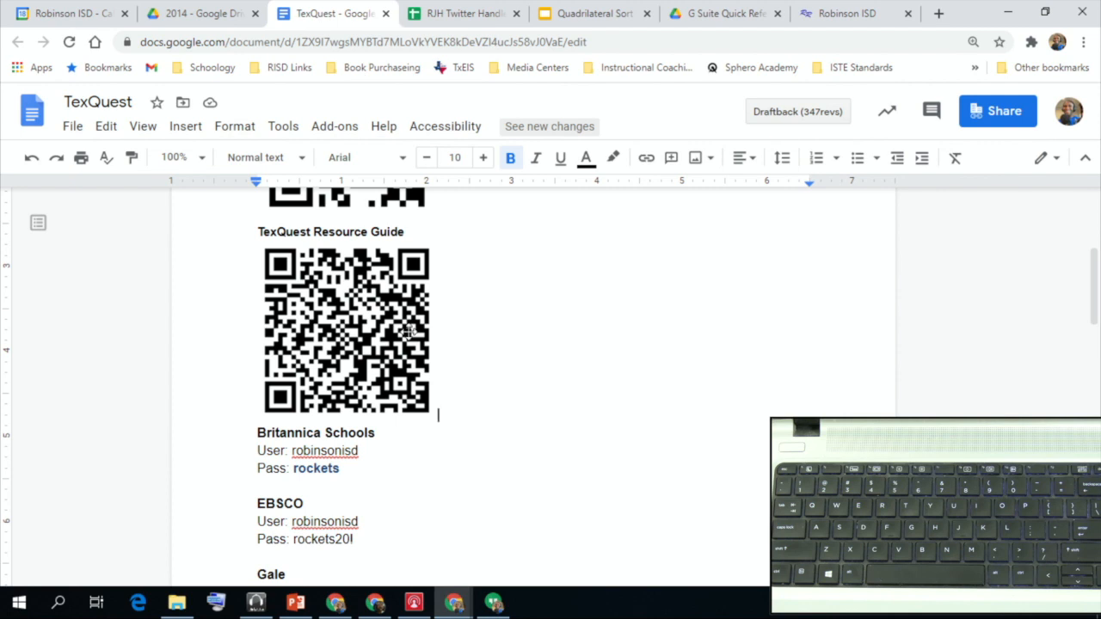
pyautogui.doubleClick(395, 433)
pyautogui.tripleClick(396, 433)
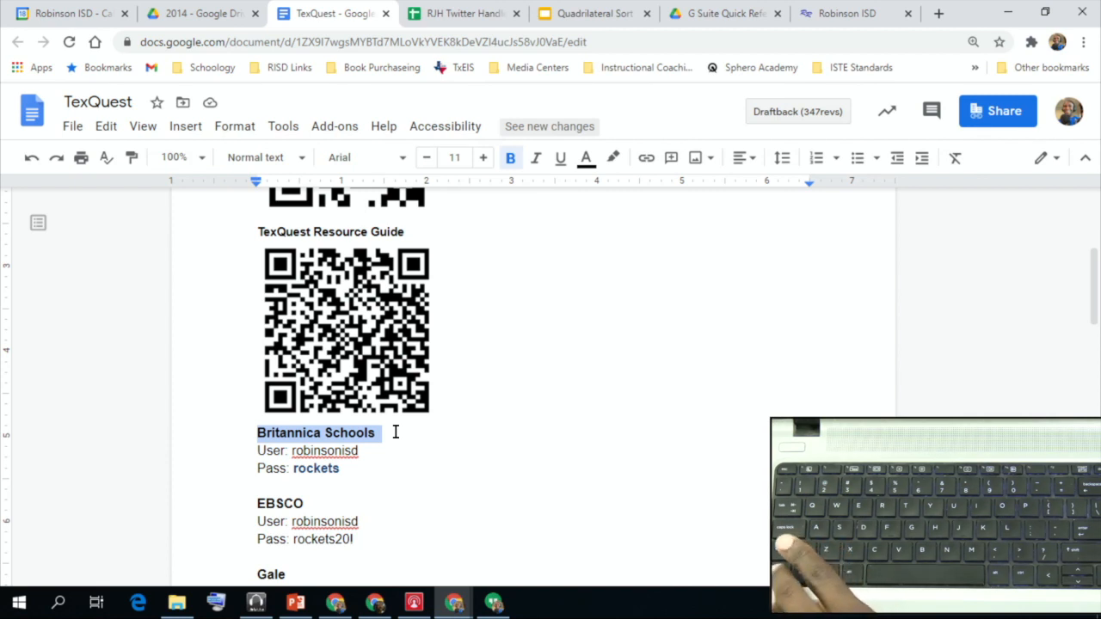
# - Try reducing the font size of all the text in the document, restore it, and clear the selection
pyautogui.hotkey('ctrl', 'a')
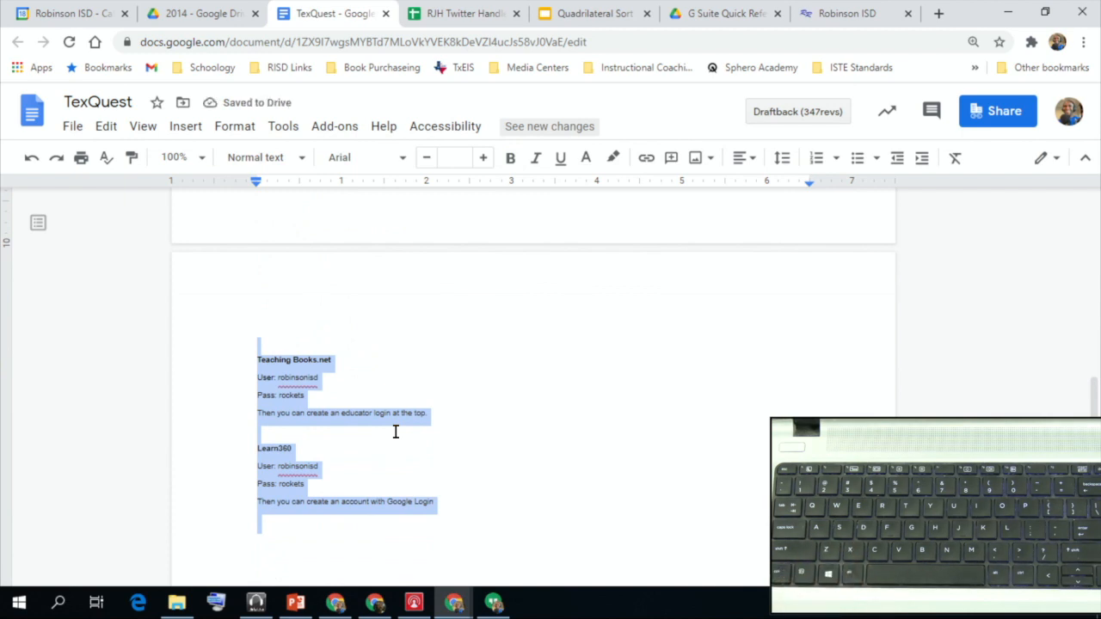
pyautogui.click(55, 161)
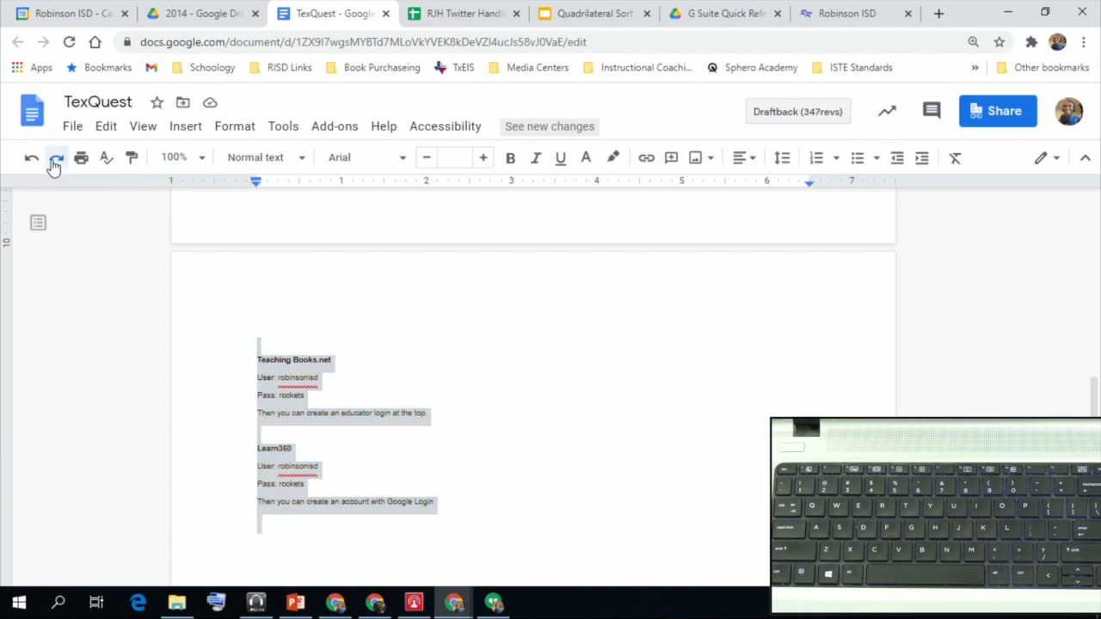
pyautogui.click(55, 162)
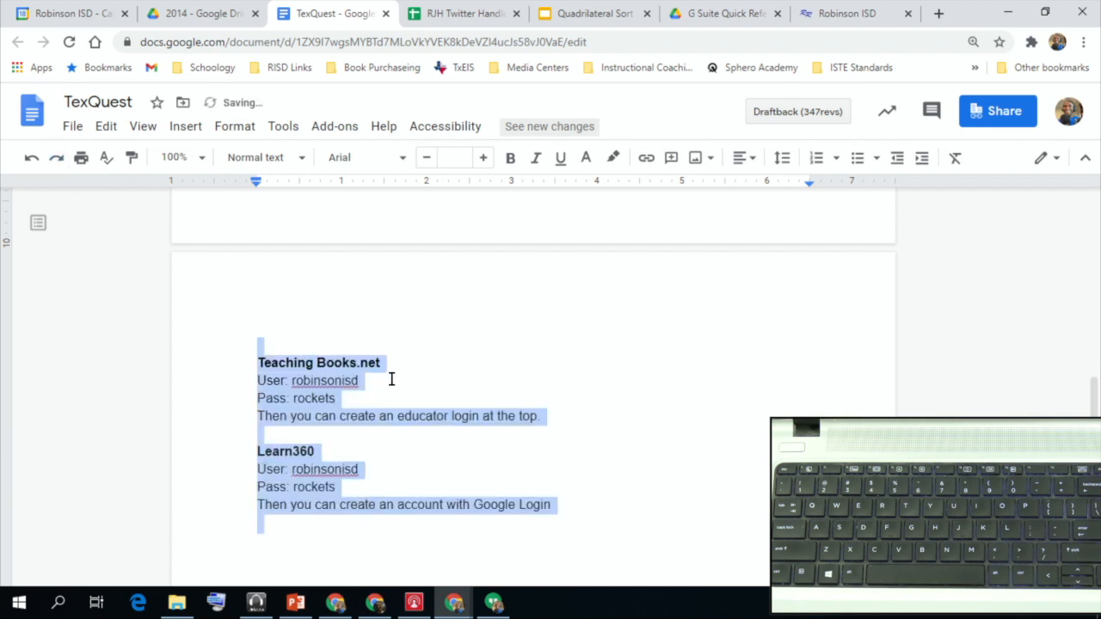
pyautogui.scroll(8, 392, 379)
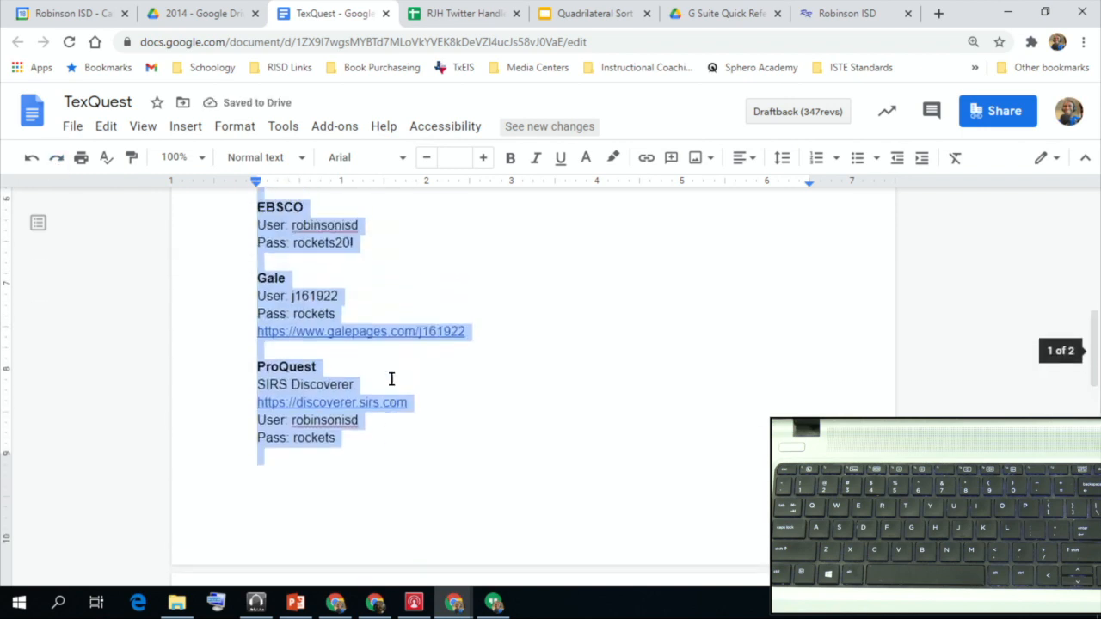
pyautogui.click(483, 324)
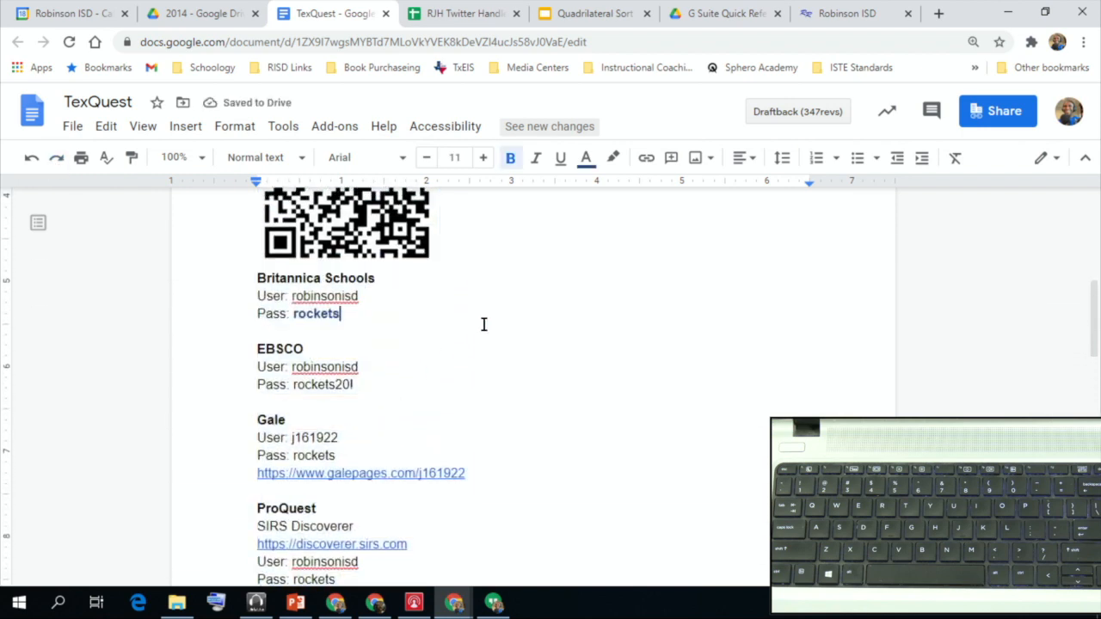
# - Select the whole TexQuest document and increase the font size of all its text by several steps
pyautogui.doubleClick(383, 277)
pyautogui.tripleClick(383, 277)
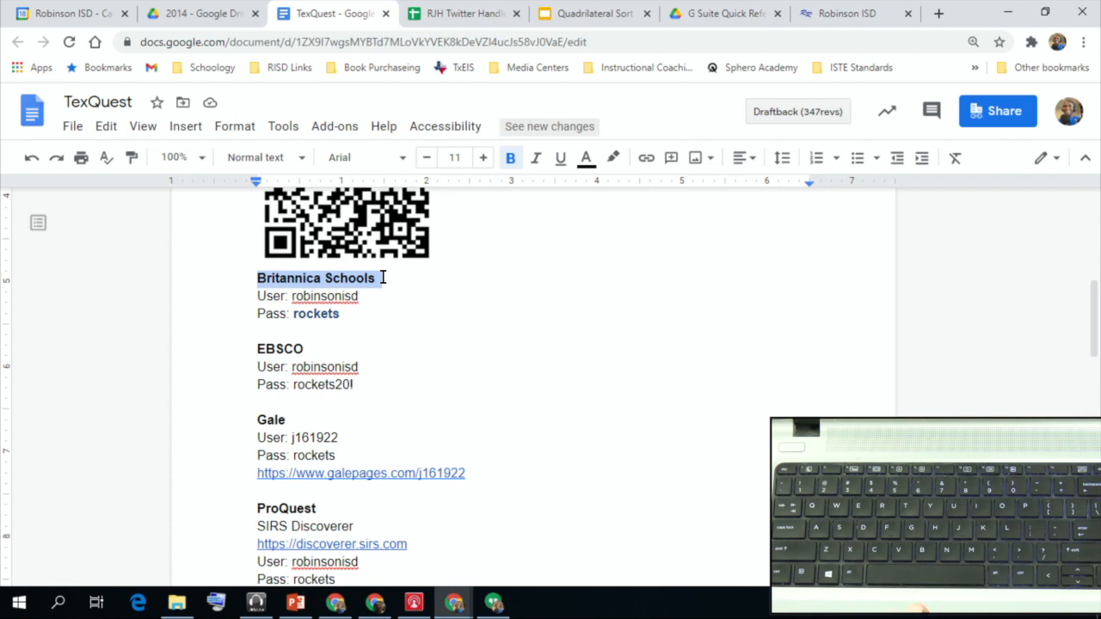
pyautogui.click(427, 315)
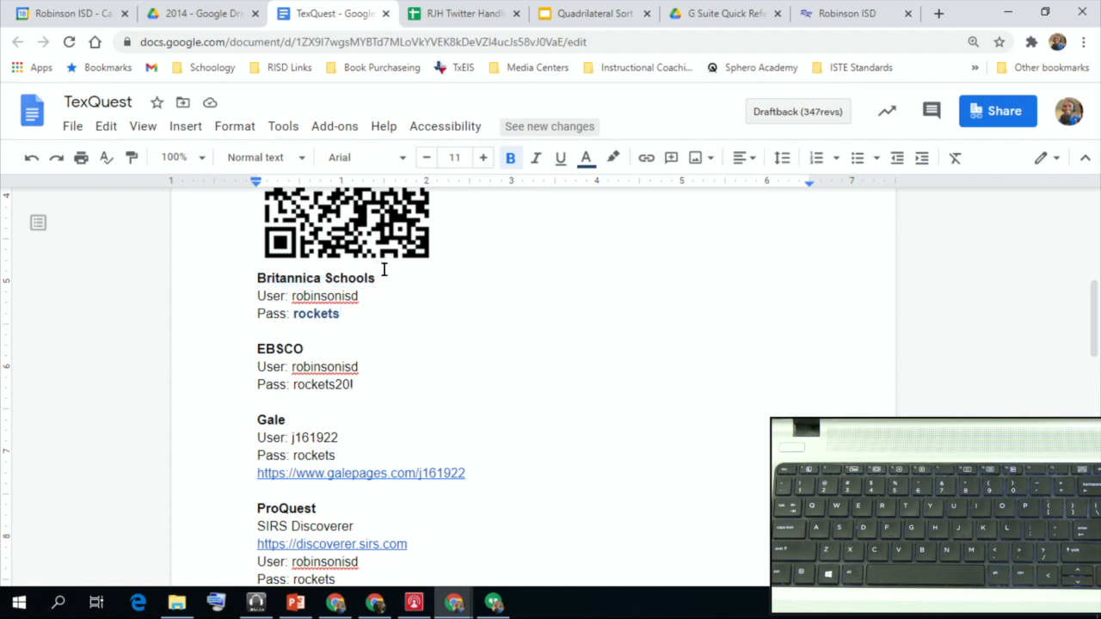
pyautogui.click(385, 275)
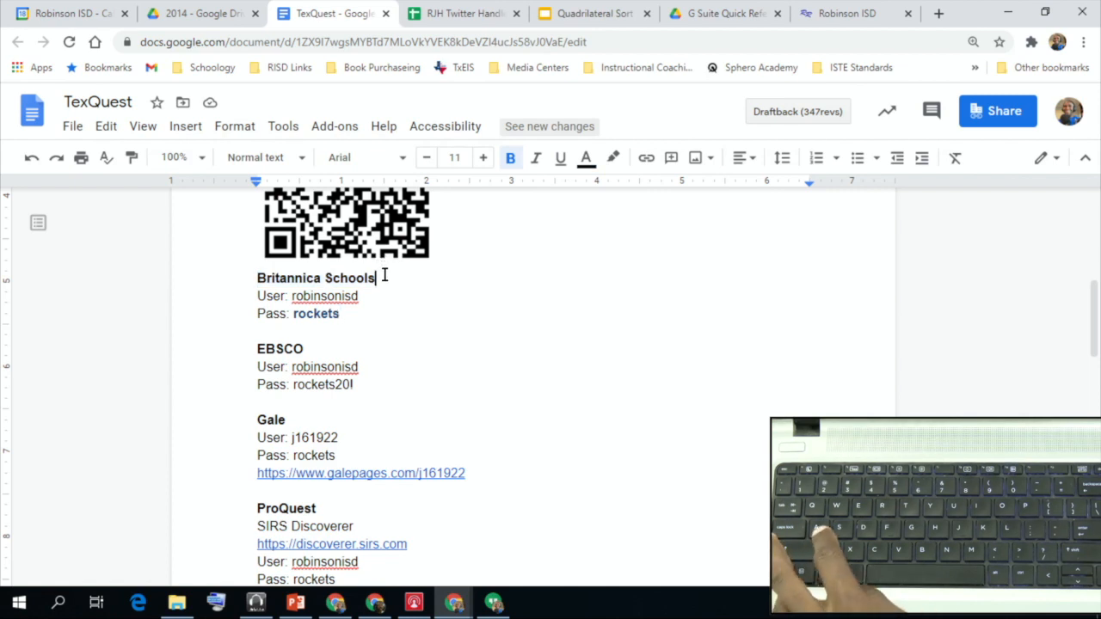
pyautogui.hotkey('ctrl', 'a')
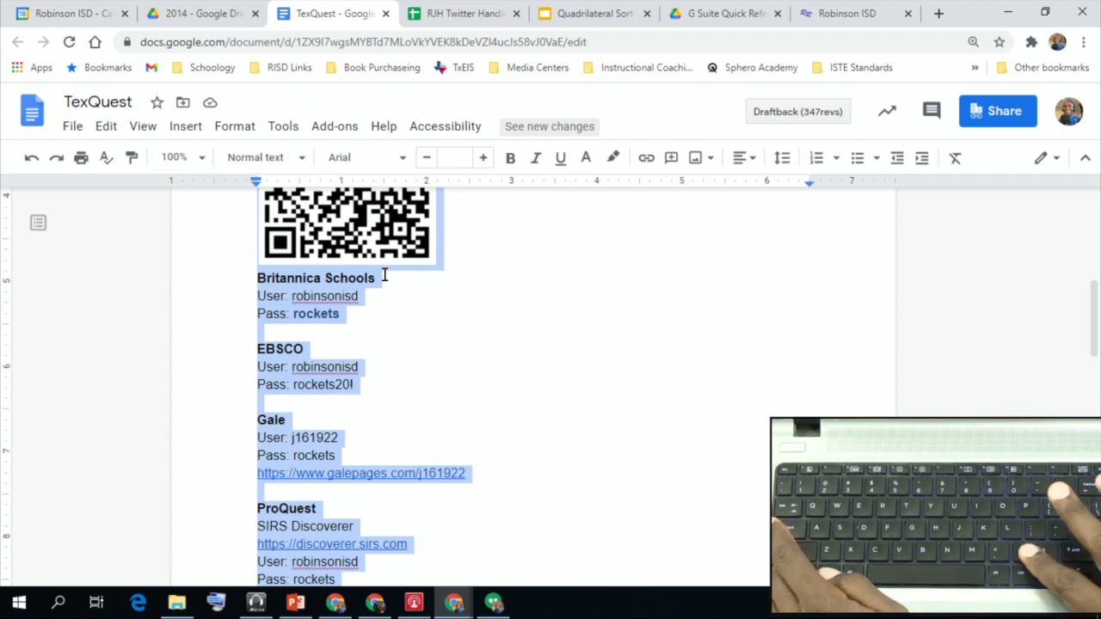
pyautogui.hotkey('ctrl', 'shift', '.')
pyautogui.hotkey('ctrl', 'shift', '.')
pyautogui.hotkey('ctrl', 'shift', '.')
pyautogui.hotkey('ctrl', 'shift', '.')
pyautogui.hotkey('ctrl', 'shift', '.')
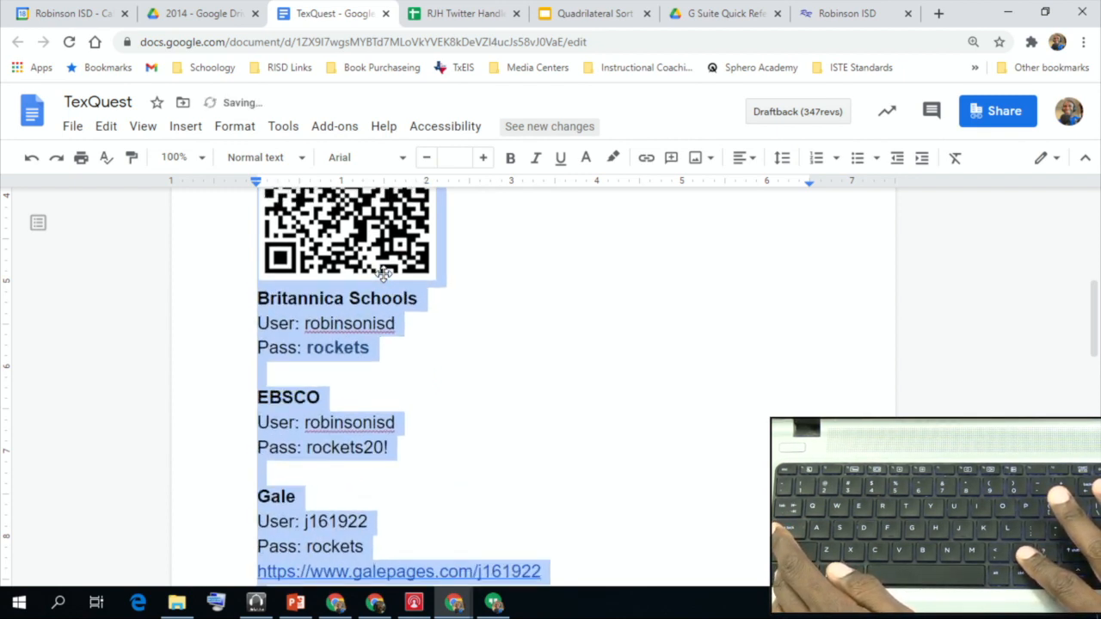
# - Decrease the font size of the whole document back to its starting size and clear the selection
pyautogui.hotkey('ctrl', 'shift', ',')
pyautogui.hotkey('ctrl', 'shift', ',')
pyautogui.hotkey('ctrl', 'shift', ',')
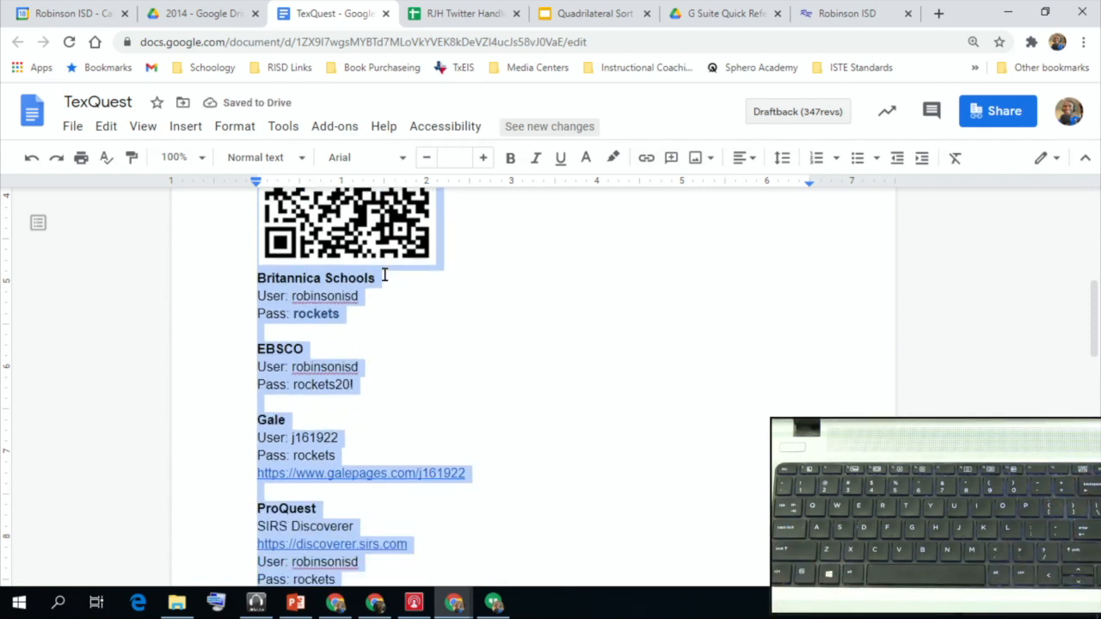
pyautogui.click(505, 364)
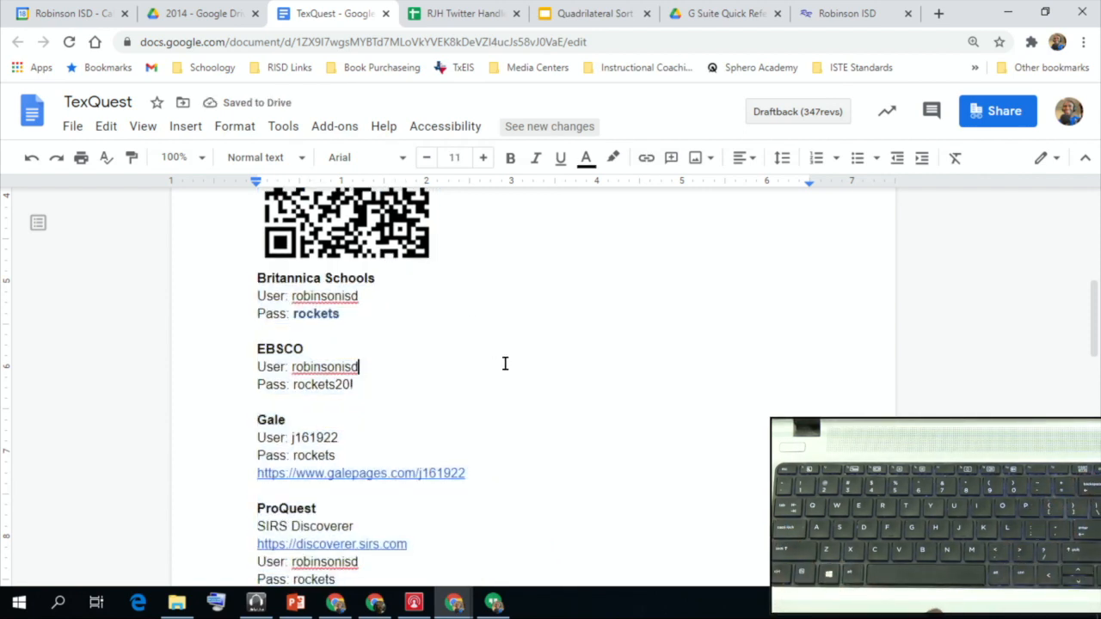
# - Open the link options for the username under Britannica Schools and close them without adding a link
pyautogui.click(344, 295)
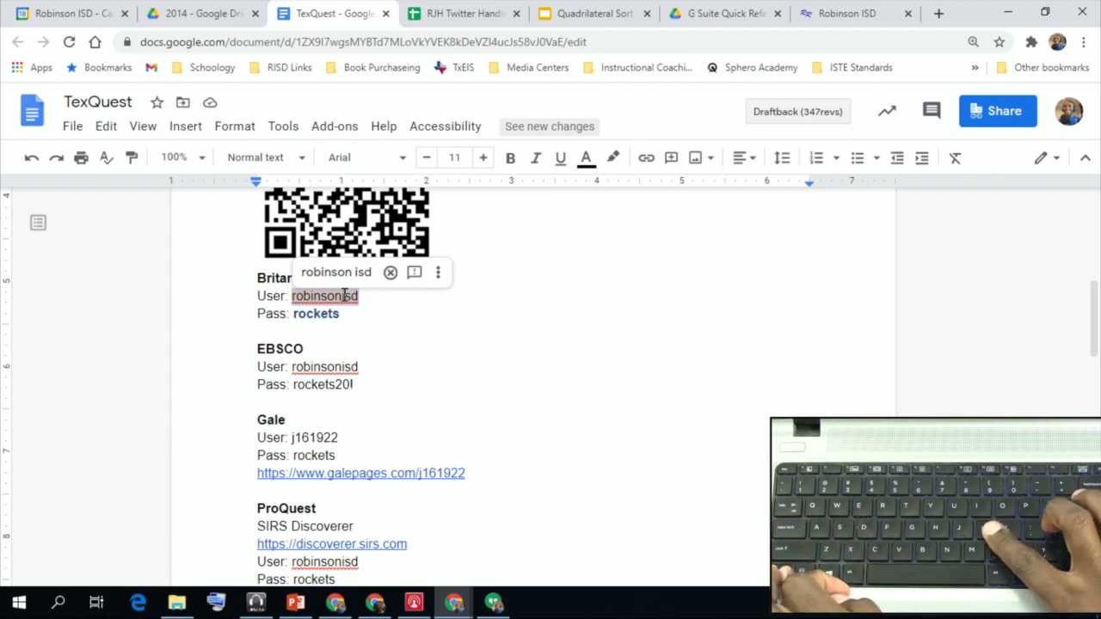
pyautogui.hotkey('ctrl', 'k')
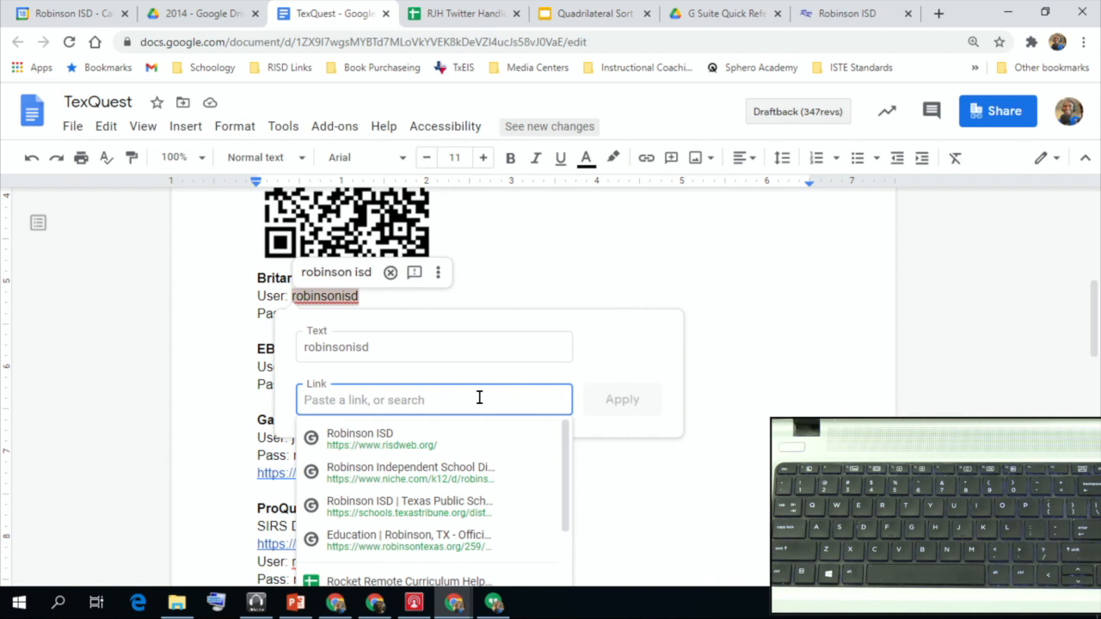
pyautogui.click(566, 302)
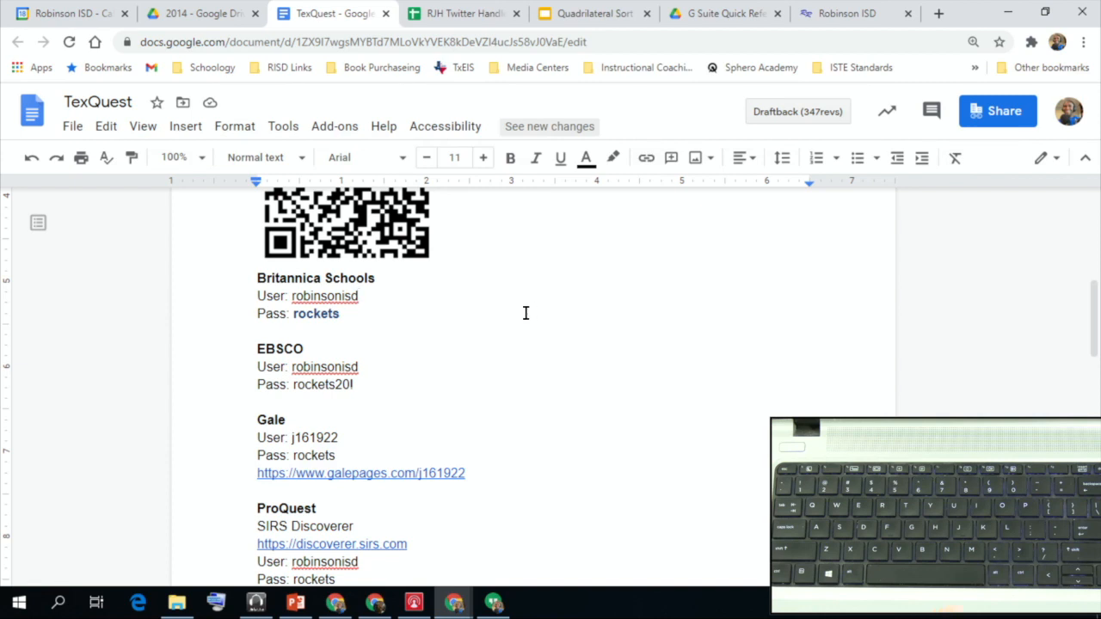
# - Move the text cursor repeatedly between the end and the start of the User line under Britannica Schools
pyautogui.press('End')
pyautogui.press('Home')
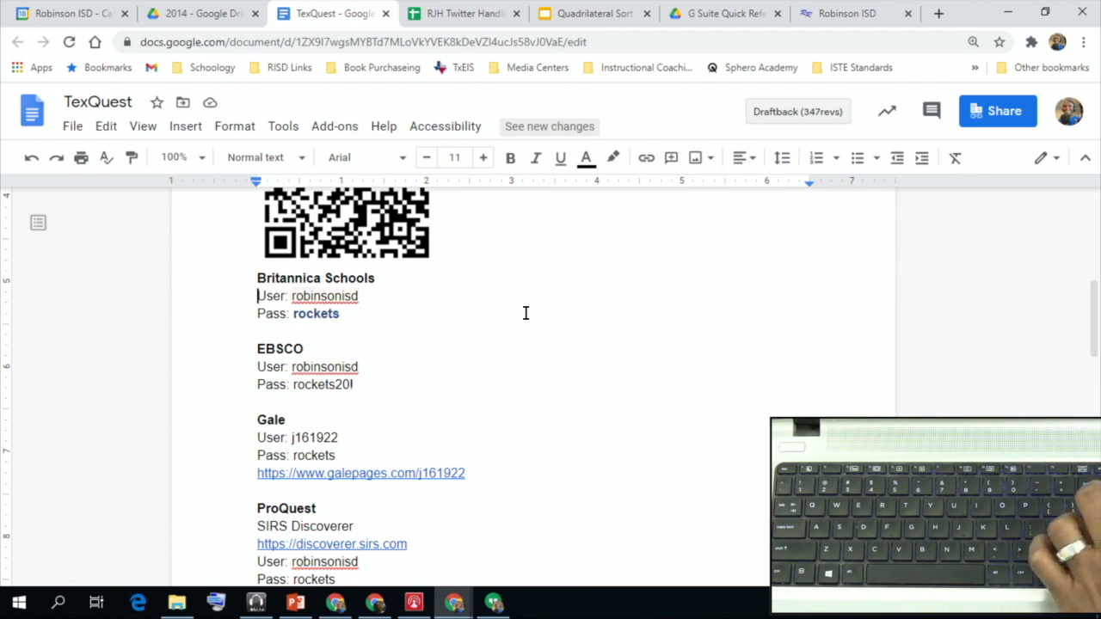
pyautogui.press('End')
pyautogui.press('Home')
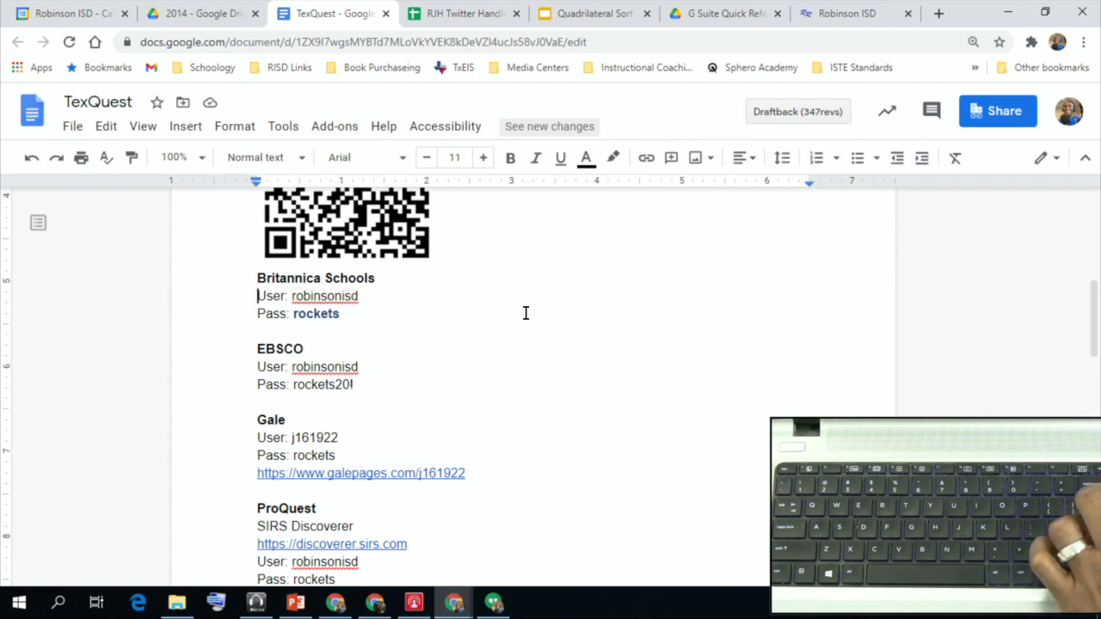
pyautogui.press('End')
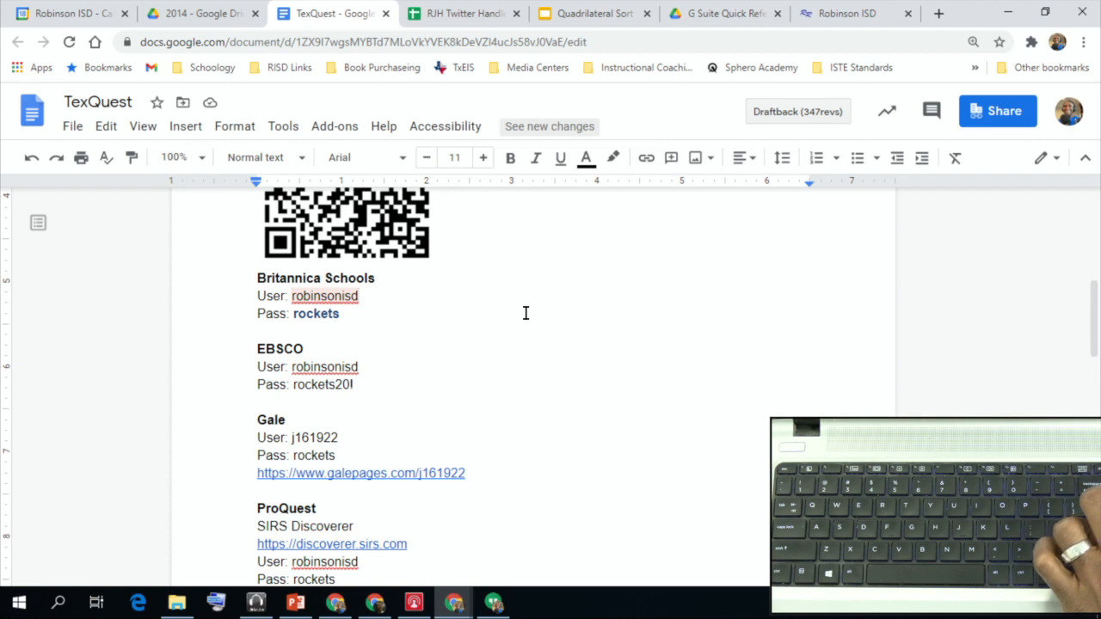
pyautogui.press('Home')
pyautogui.press('End')
pyautogui.press('Home')
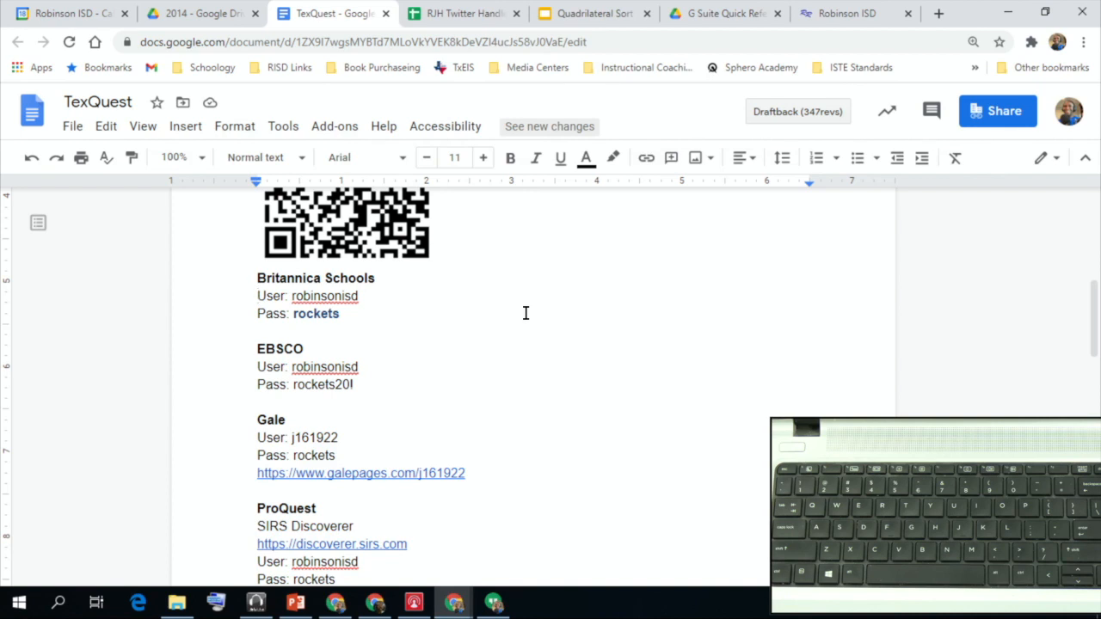
# - Return to the RJH Twitter Handles spreadsheet, freeze the header row and extend the frozen area through row 4
pyautogui.click(450, 15)
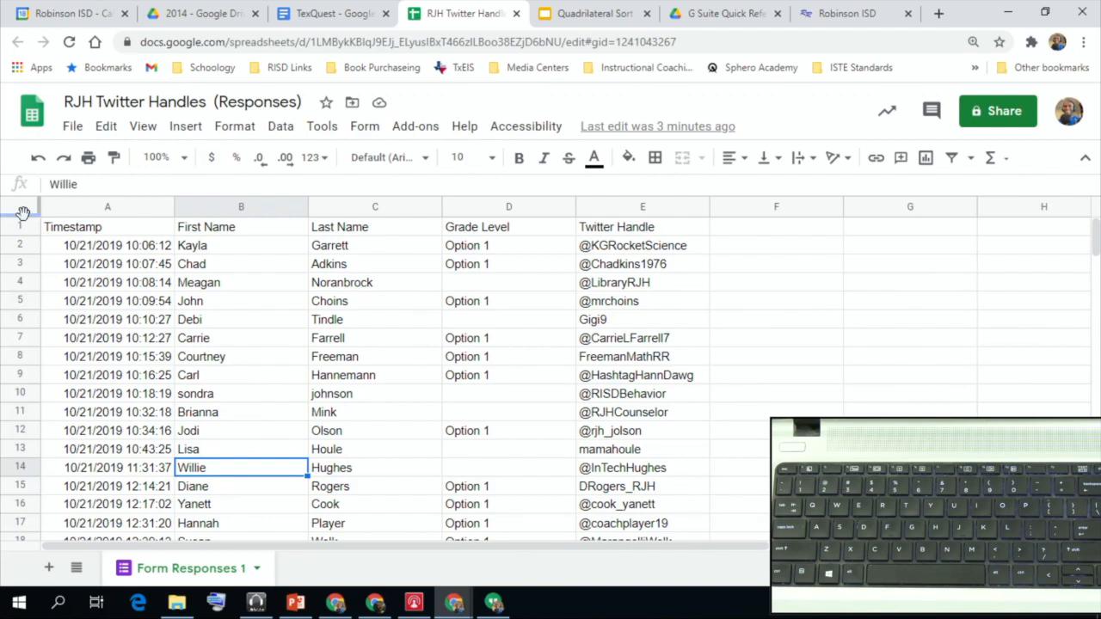
pyautogui.moveTo(23, 213); pyautogui.dragTo(20, 233)
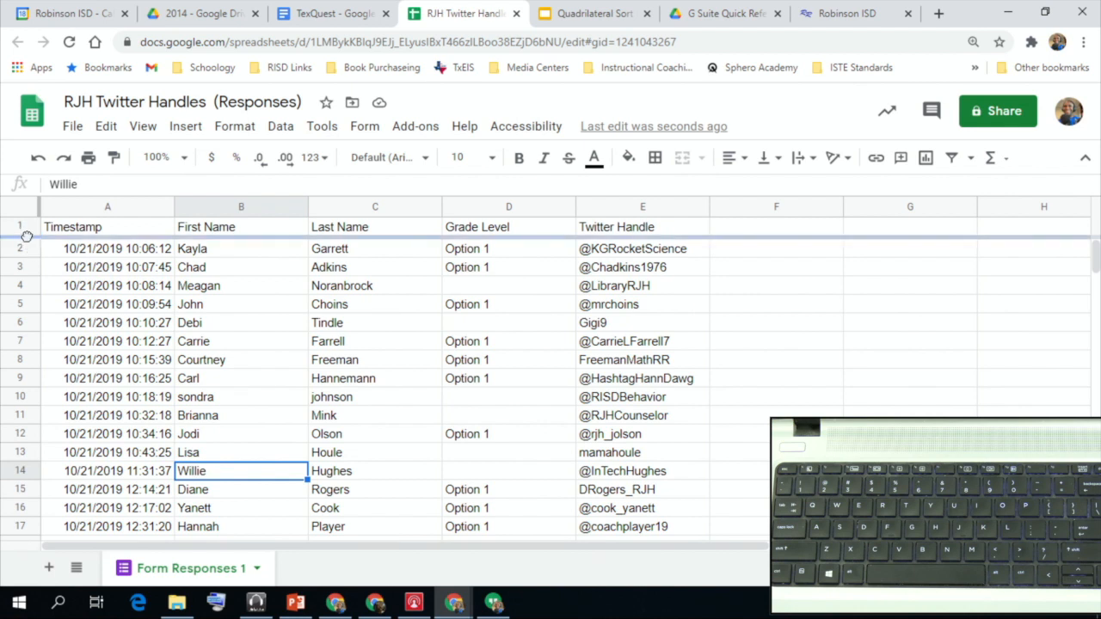
pyautogui.moveTo(24, 237); pyautogui.dragTo(27, 301)
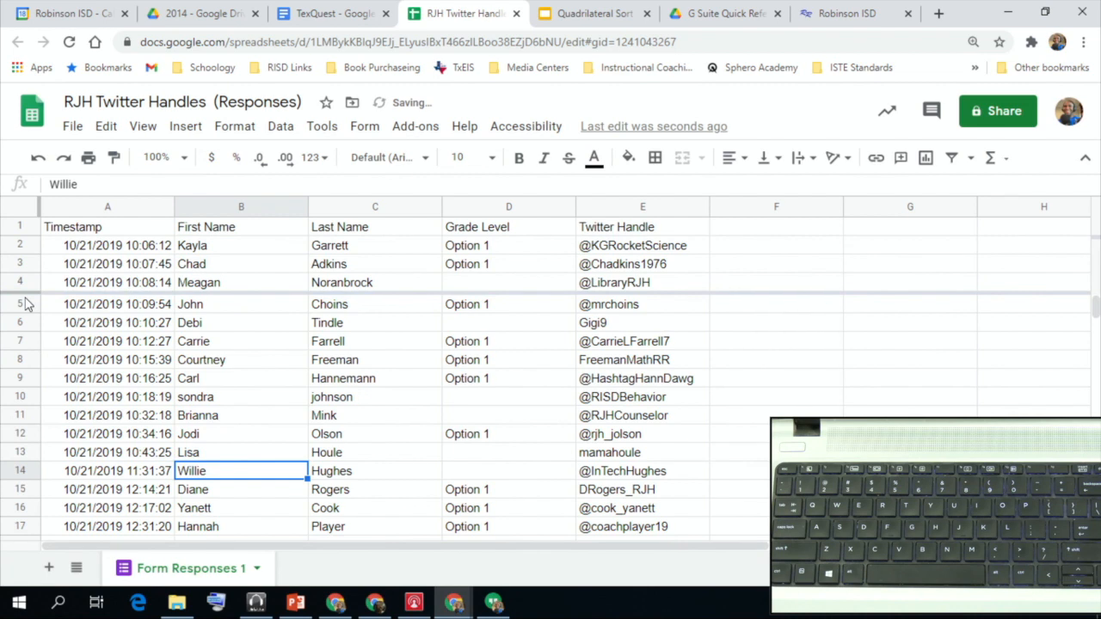
pyautogui.scroll(-3, 381, 410)
pyautogui.scroll(3, 381, 412)
pyautogui.scroll(-5, 381, 409)
pyautogui.scroll(5, 382, 410)
pyautogui.scroll(-2, 381, 410)
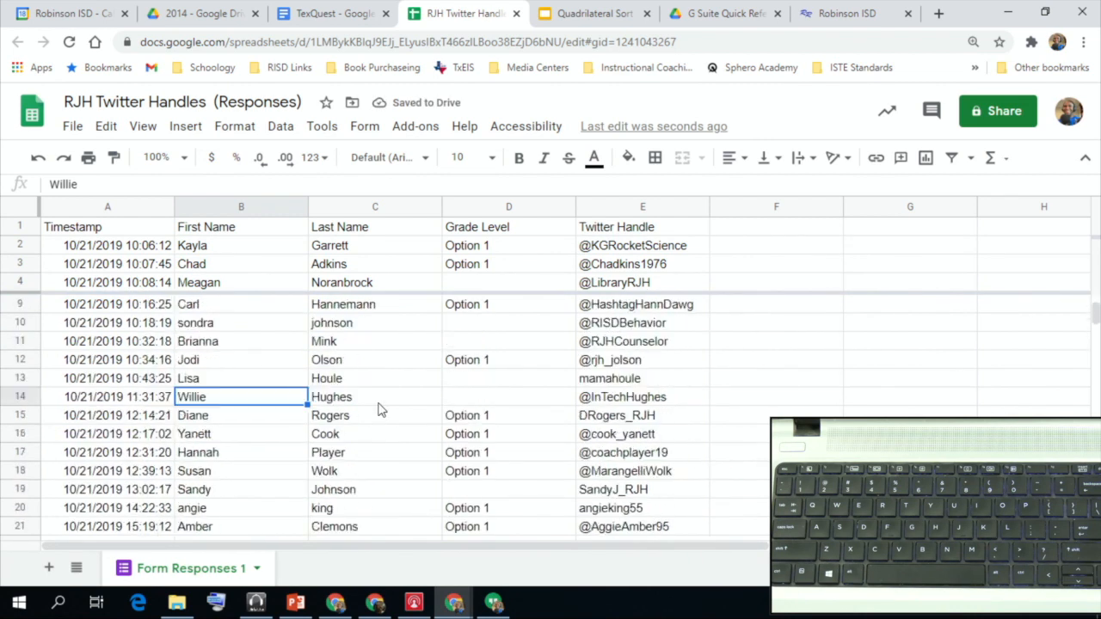
# - Reduce the frozen rows to the header row only and remove the row freeze completely
pyautogui.scroll(-3, 381, 410)
pyautogui.scroll(4, 381, 410)
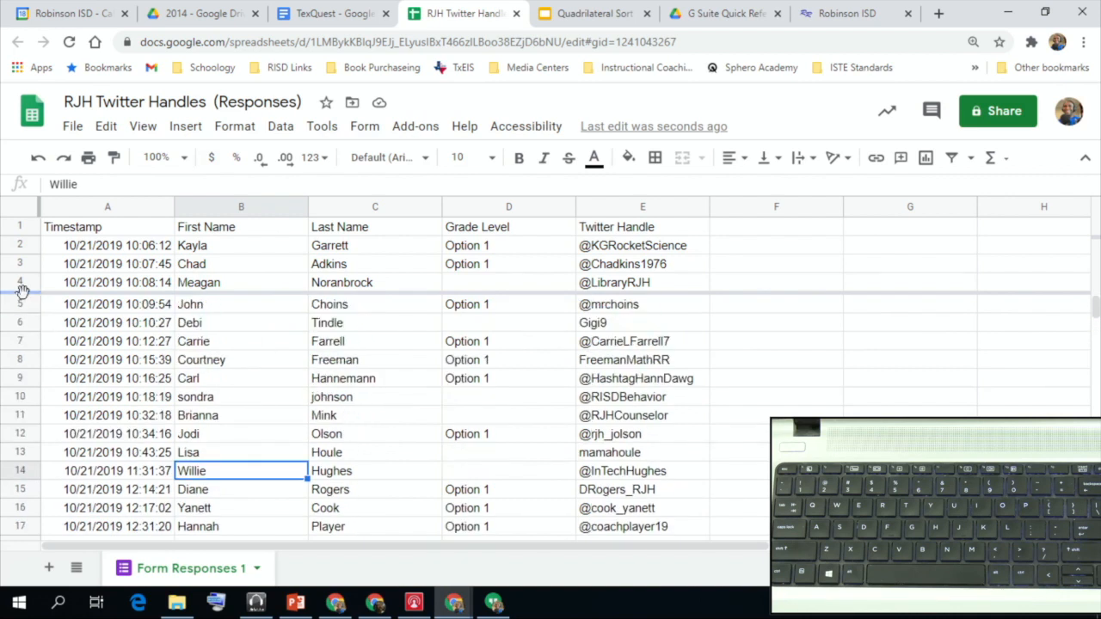
pyautogui.moveTo(22, 290); pyautogui.dragTo(17, 236)
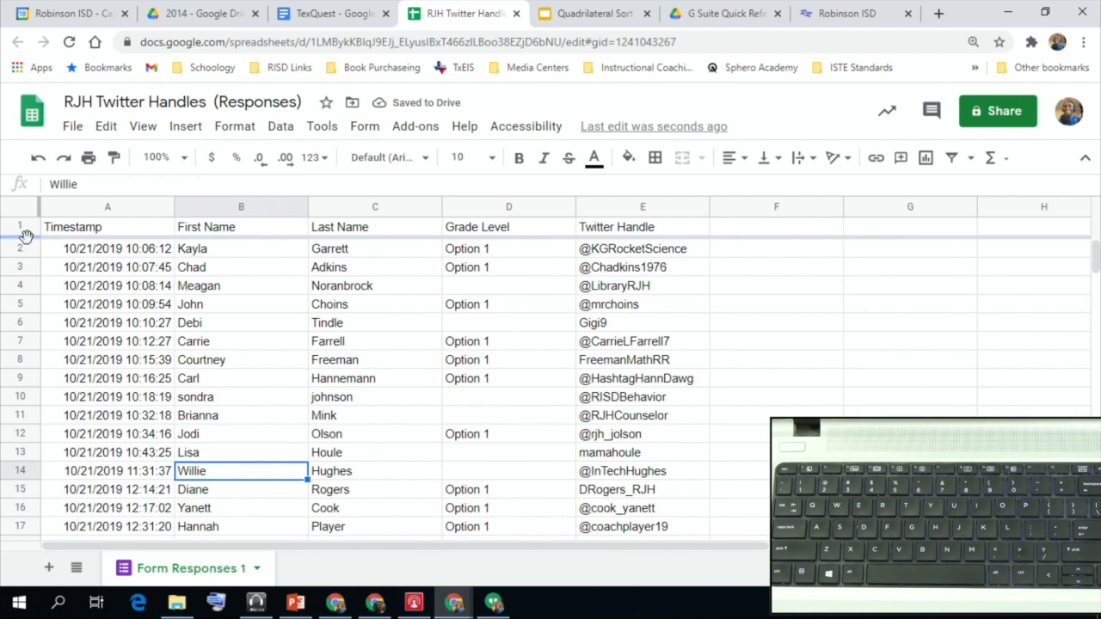
pyautogui.moveTo(26, 237); pyautogui.dragTo(26, 220)
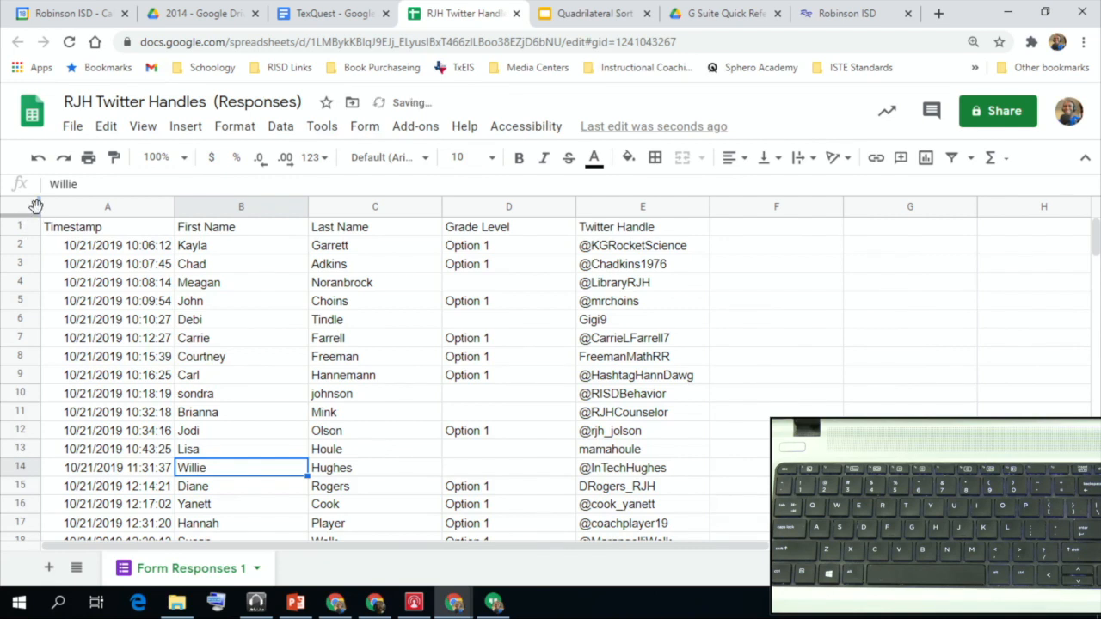
# - Freeze column A, which holds the timestamps
pyautogui.moveTo(36, 208); pyautogui.dragTo(144, 217)
pyautogui.hscroll(3, 359, 271)
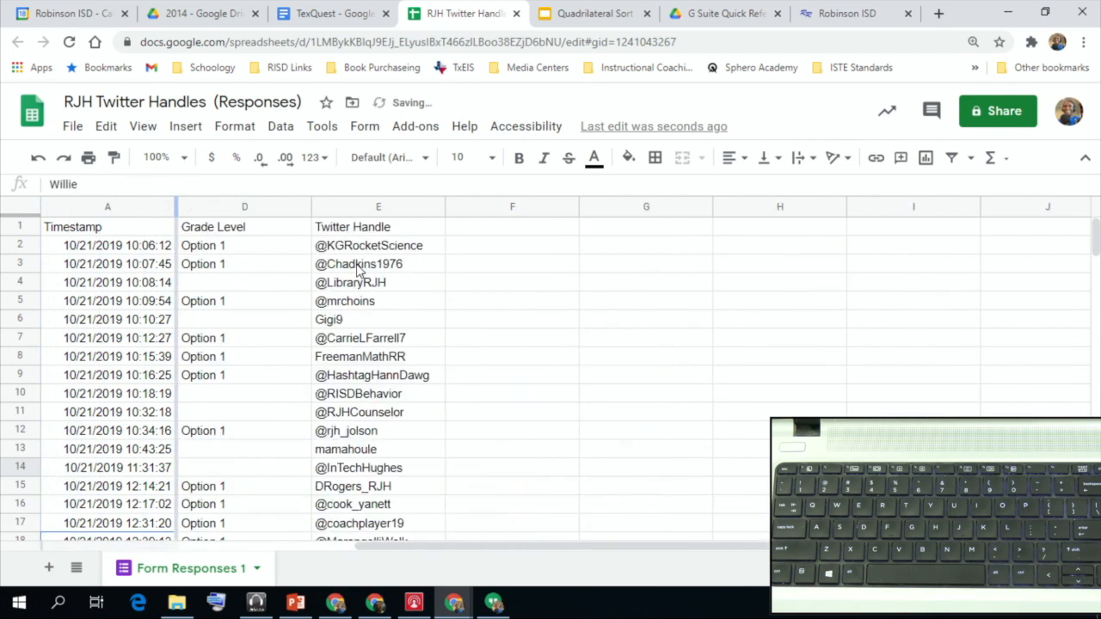
# - Examine how the name, grade level and Twitter handle columns move beside the frozen Timestamp column
pyautogui.hscroll(-2, 360, 271)
pyautogui.hscroll(3, 359, 271)
pyautogui.hscroll(-2, 360, 271)
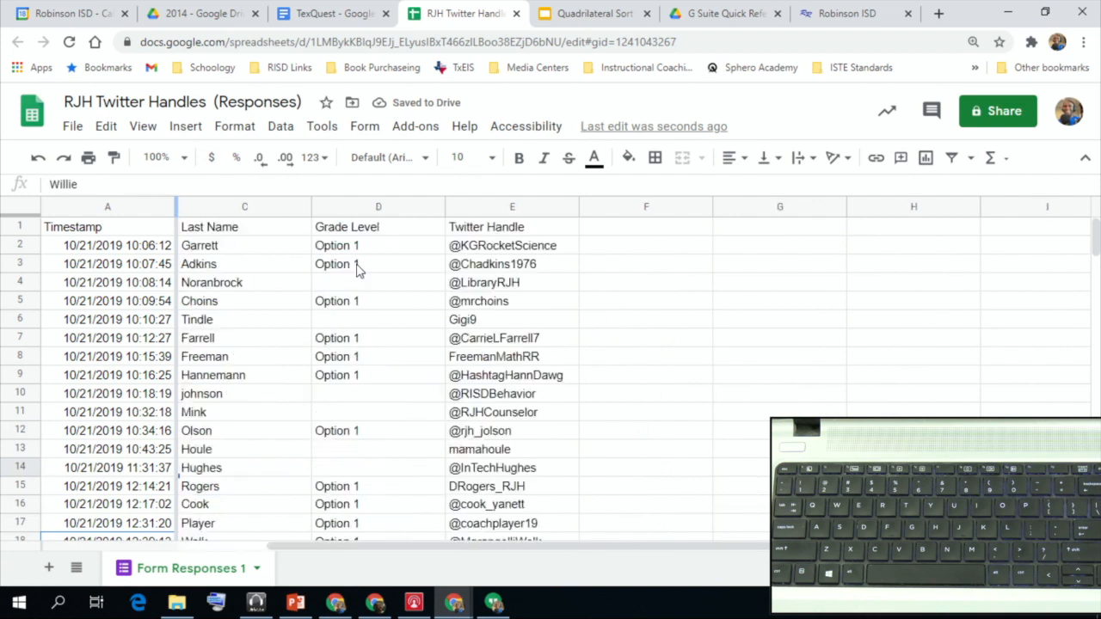
pyautogui.hscroll(-1, 360, 271)
pyautogui.hscroll(3, 360, 271)
pyautogui.hscroll(-3, 359, 271)
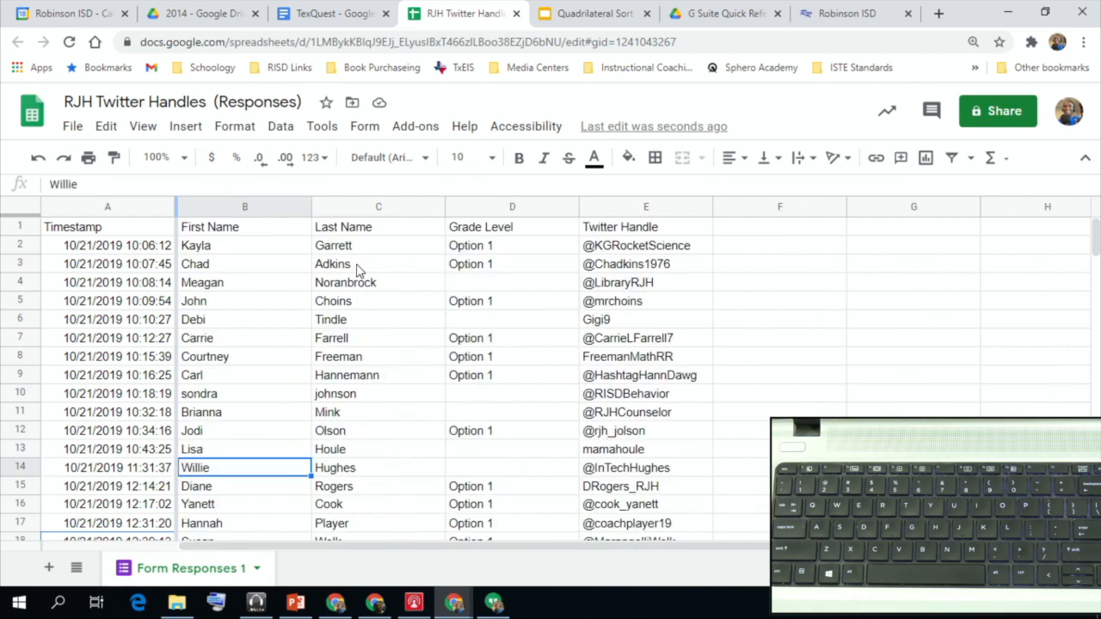
pyautogui.hscroll(2, 360, 271)
pyautogui.hscroll(2, 360, 271)
pyautogui.hscroll(-4, 360, 271)
pyautogui.hscroll(2, 317, 299)
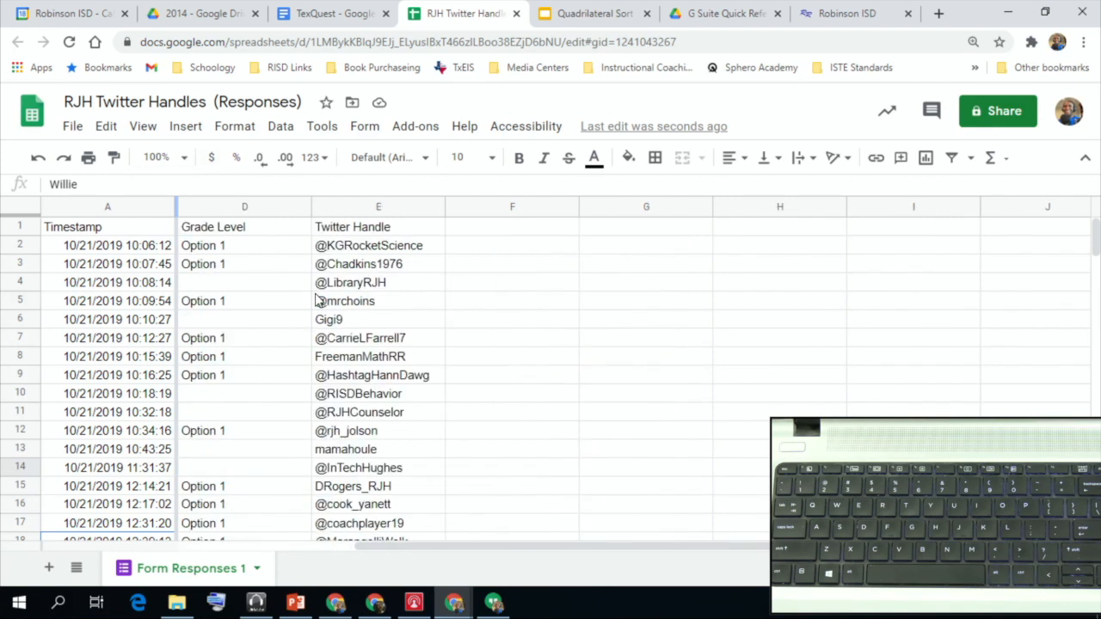
pyautogui.hscroll(-2, 317, 299)
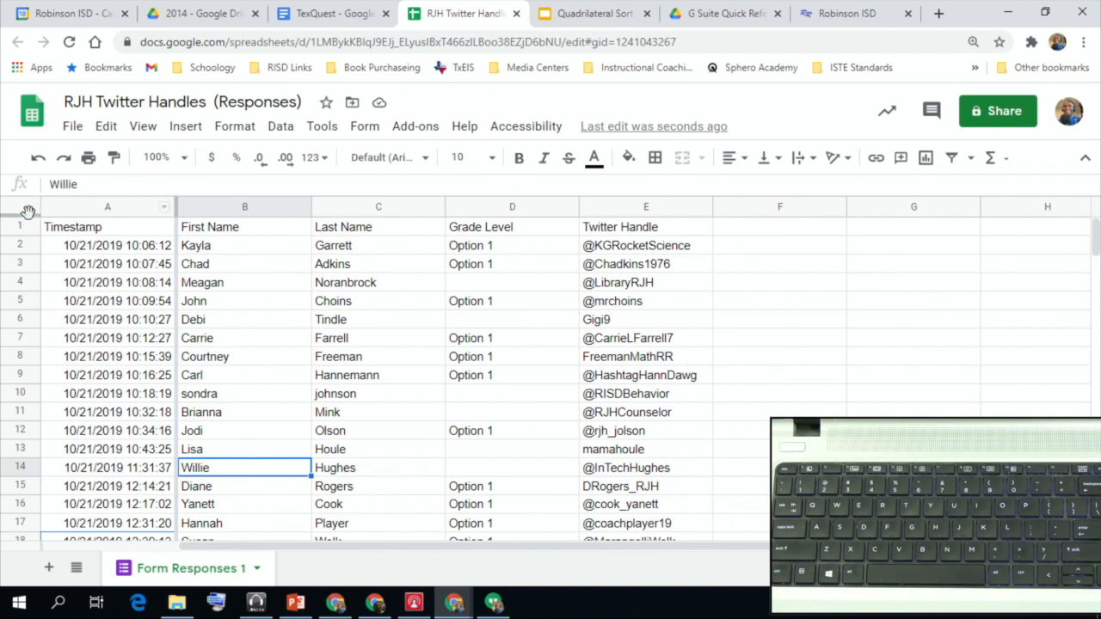
# - Freeze the rows through row 7, check them against the rows below, and remove the row freeze again
pyautogui.moveTo(28, 214); pyautogui.dragTo(32, 361)
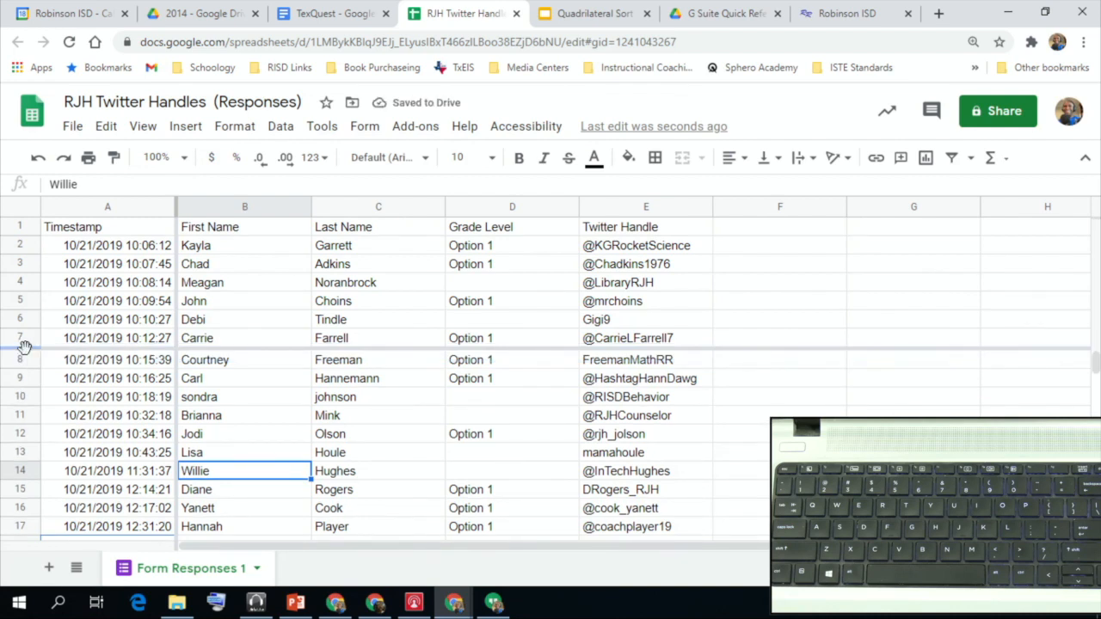
pyautogui.scroll(-1, 172, 438)
pyautogui.scroll(-1, 173, 439)
pyautogui.scroll(1, 172, 439)
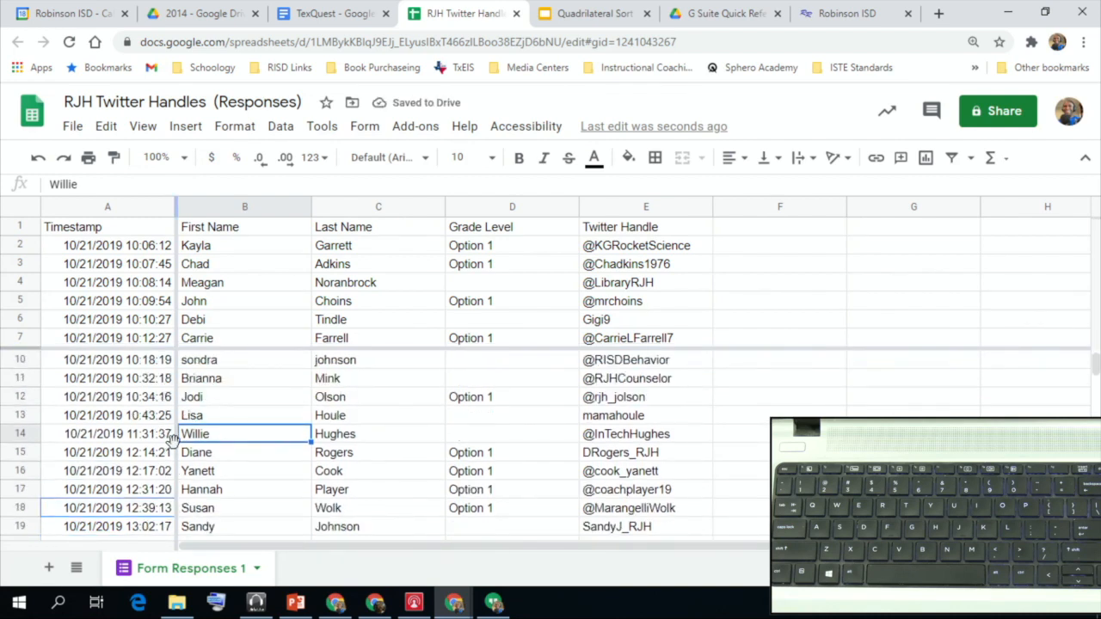
pyautogui.scroll(-5, 172, 439)
pyautogui.scroll(-1, 172, 439)
pyautogui.scroll(6, 172, 439)
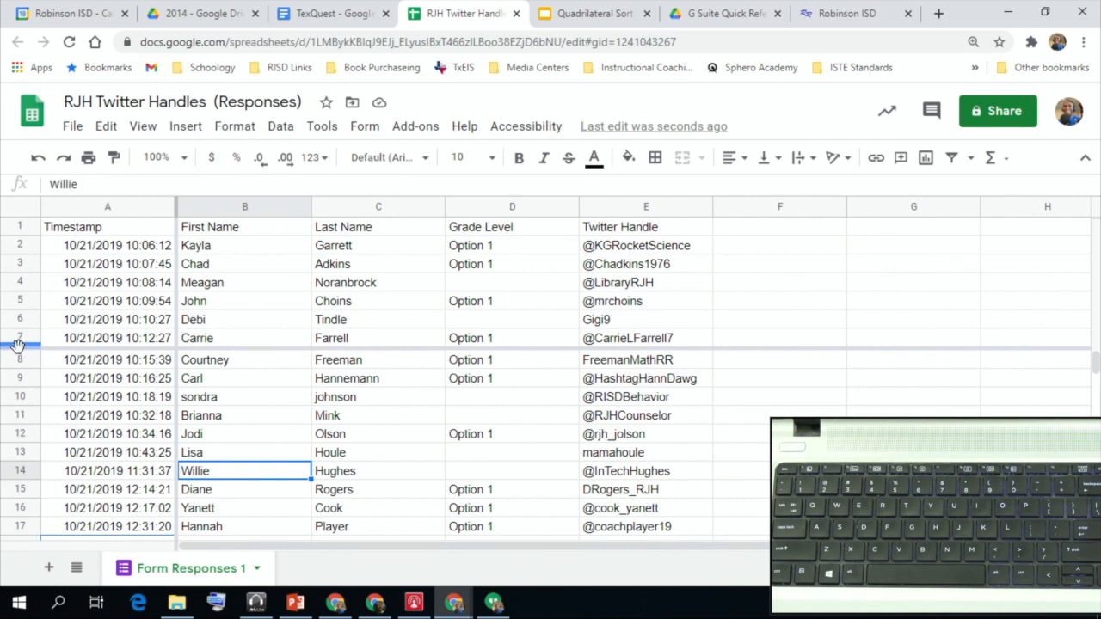
pyautogui.moveTo(17, 345); pyautogui.dragTo(10, 228)
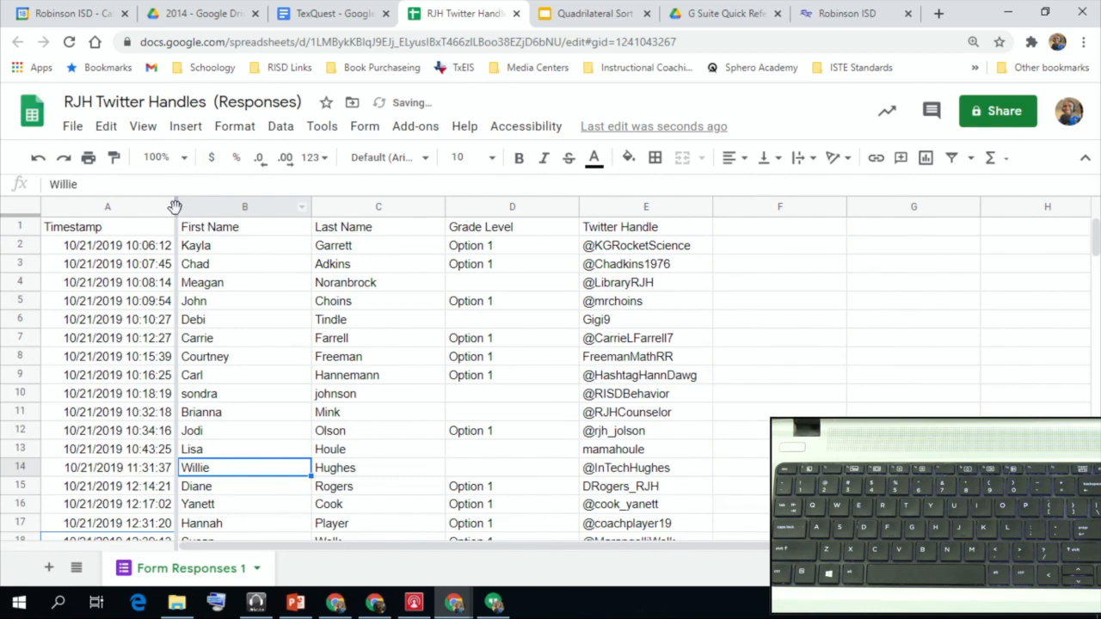
# - Switch to the Quadrilateral Sort Example presentation
pyautogui.click(594, 14)
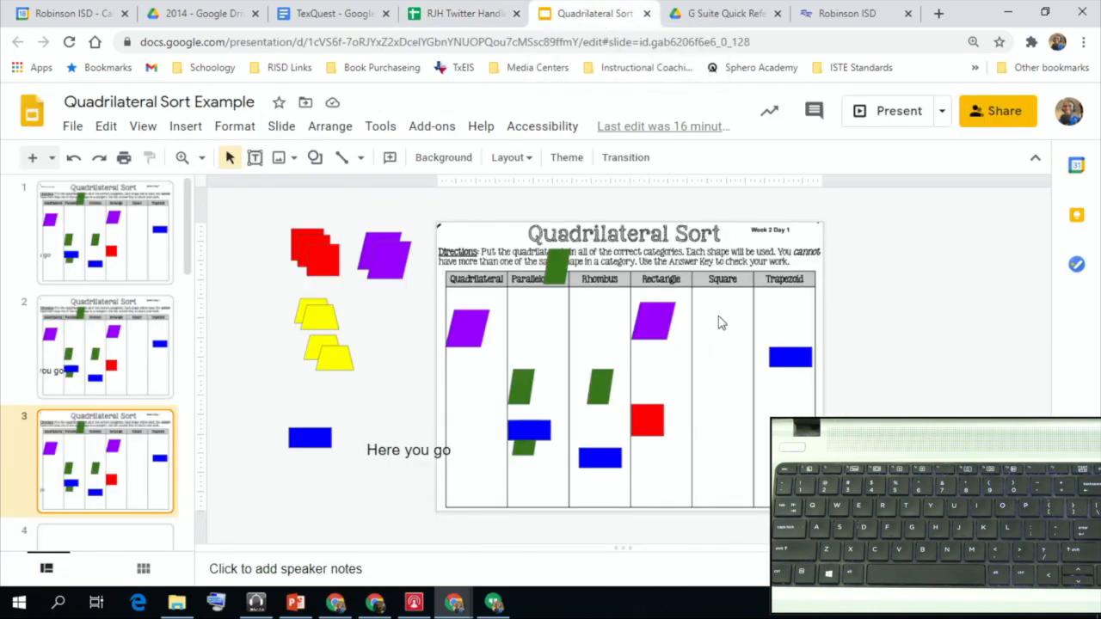